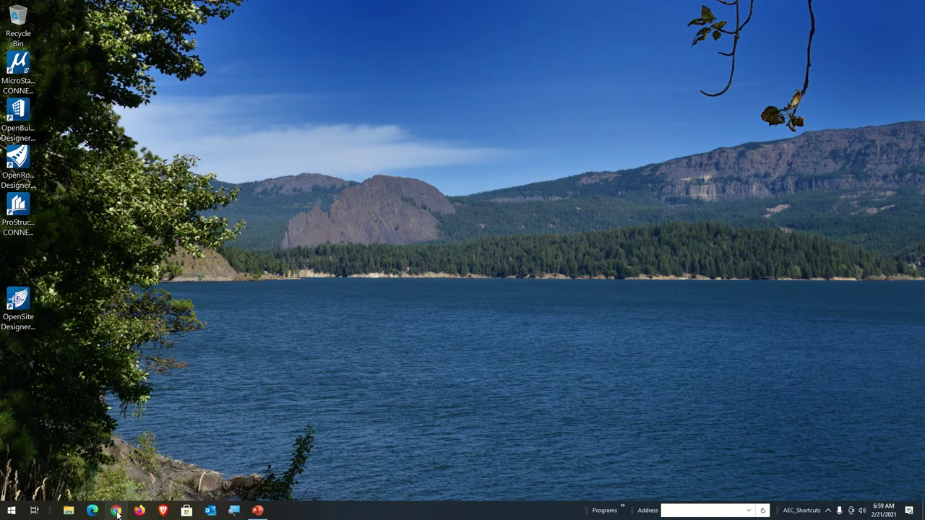
Open Chrome, go to Google and search for "cadbim center usace".
{"action": "left_click", "coordinate": [116, 511]}
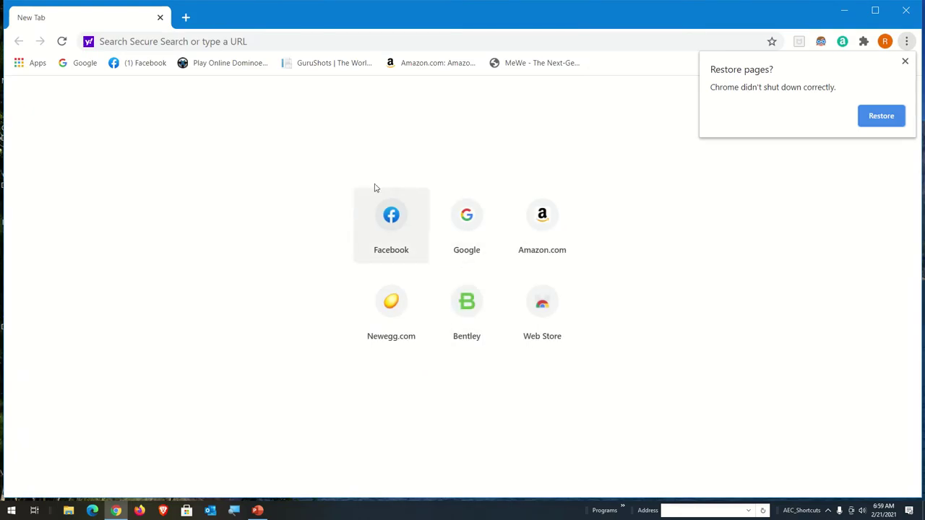
{"action": "left_click", "coordinate": [293, 40]}
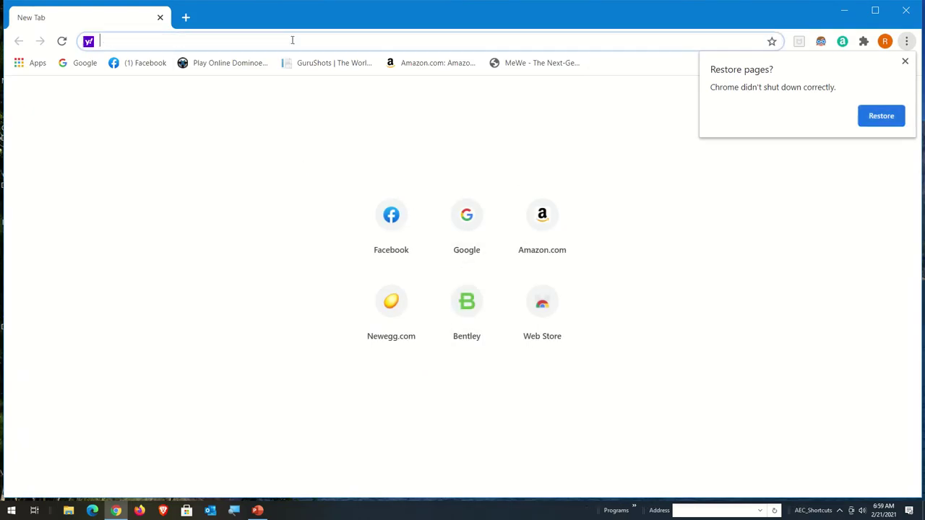
{"action": "left_click", "coordinate": [80, 63]}
{"action": "left_click", "coordinate": [347, 231]}
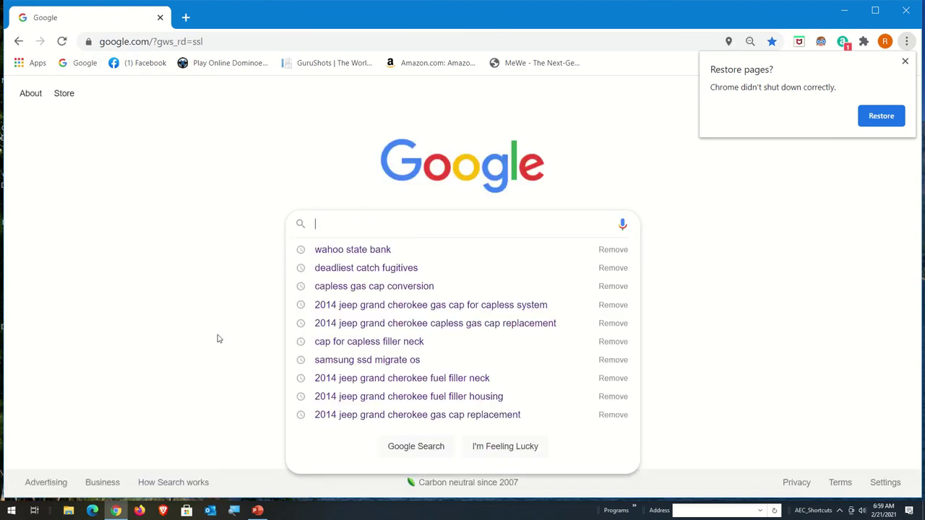
{"action": "type", "text": "c"}
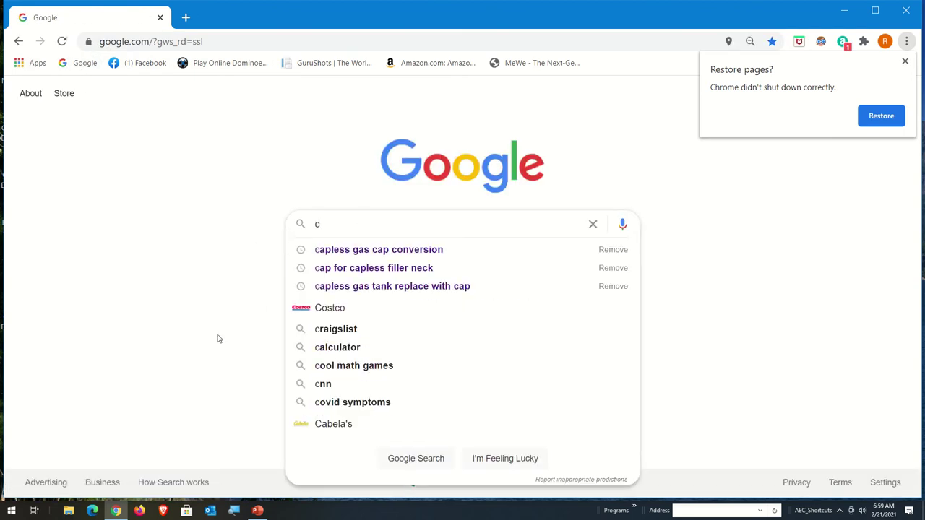
{"action": "type", "text": "adbi"}
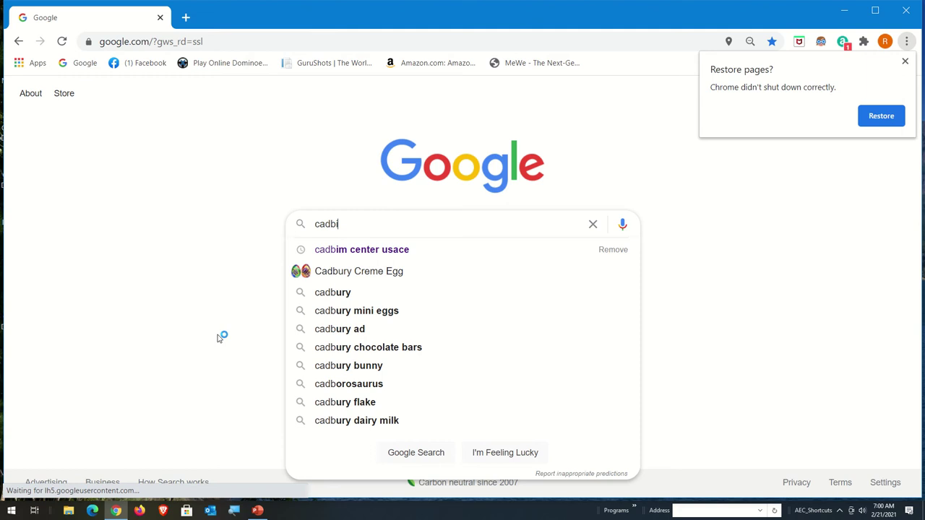
{"action": "type", "text": "mcenter"}
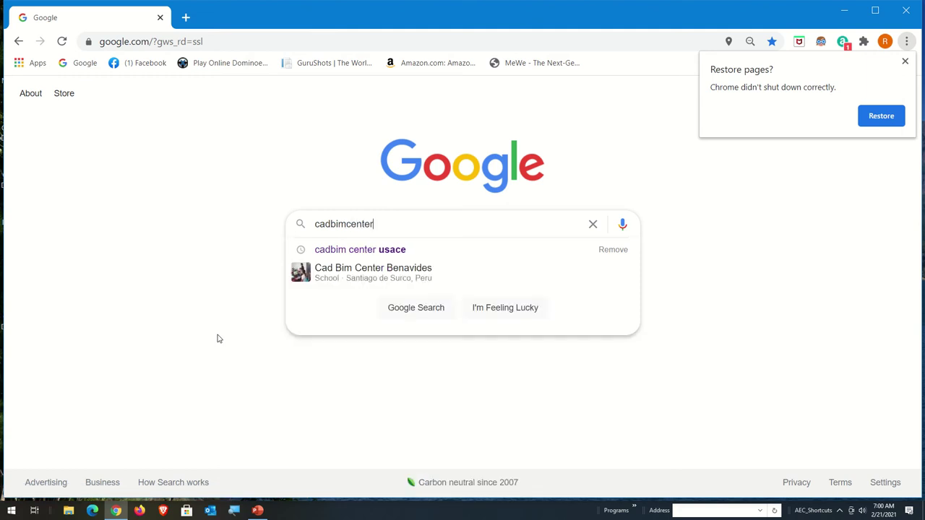
{"action": "left_click", "coordinate": [361, 250]}
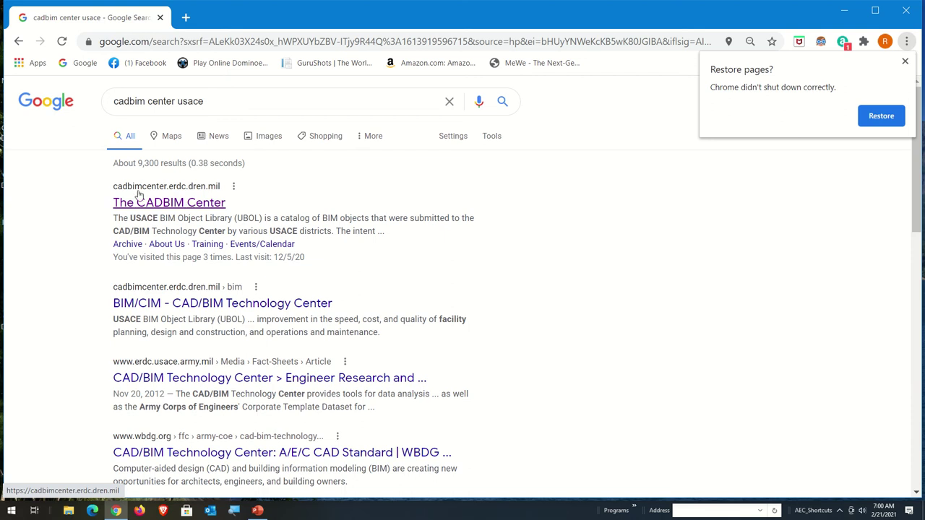
Open The CADBIM Center website, dismissing the restore-pages prompt, and go to its A/E/C Work Structure page under BIM/CIM.
{"action": "left_click", "coordinate": [176, 196]}
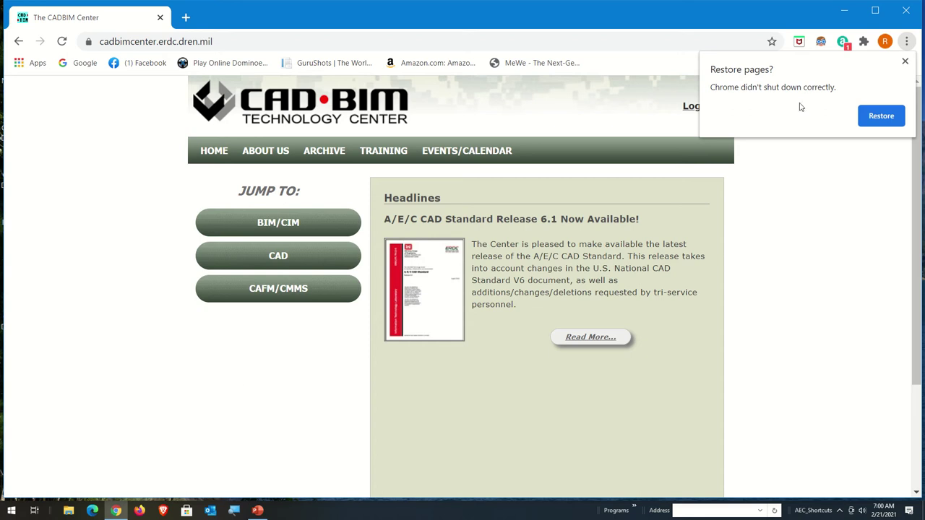
{"action": "left_click", "coordinate": [905, 61]}
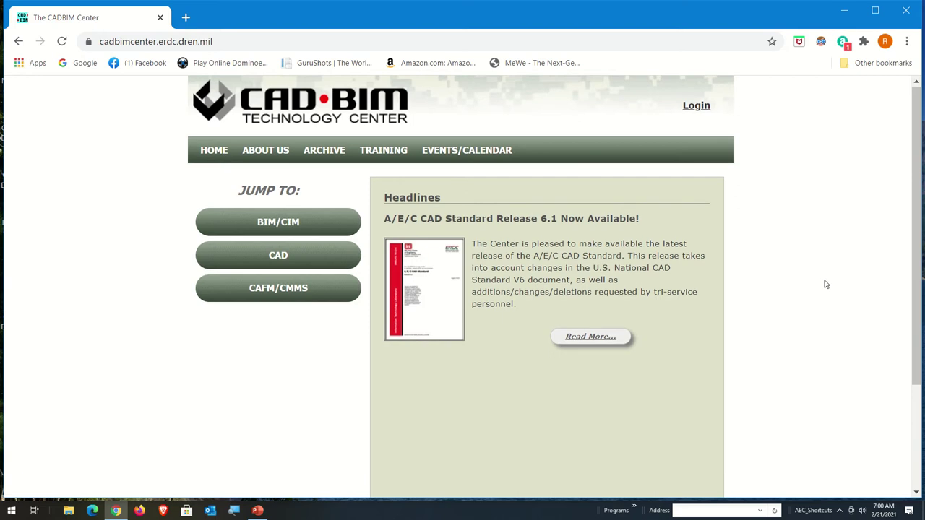
{"action": "scroll", "coordinate": [826, 284], "scroll_direction": "down", "scroll_amount": 1}
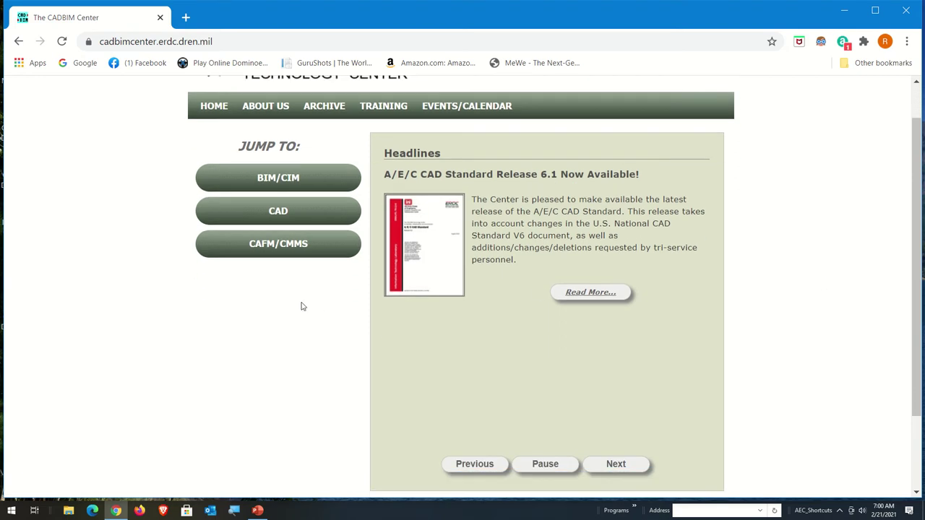
{"action": "left_click", "coordinate": [271, 180]}
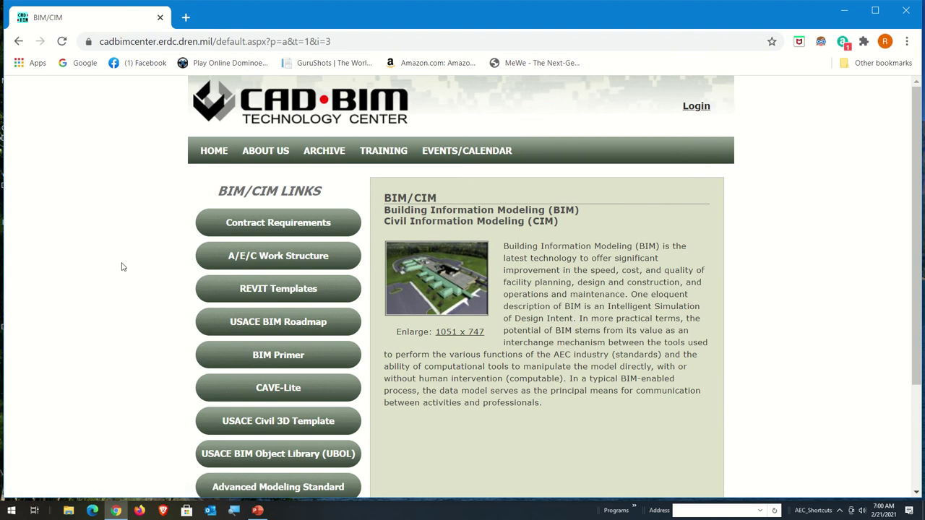
{"action": "left_click", "coordinate": [247, 258]}
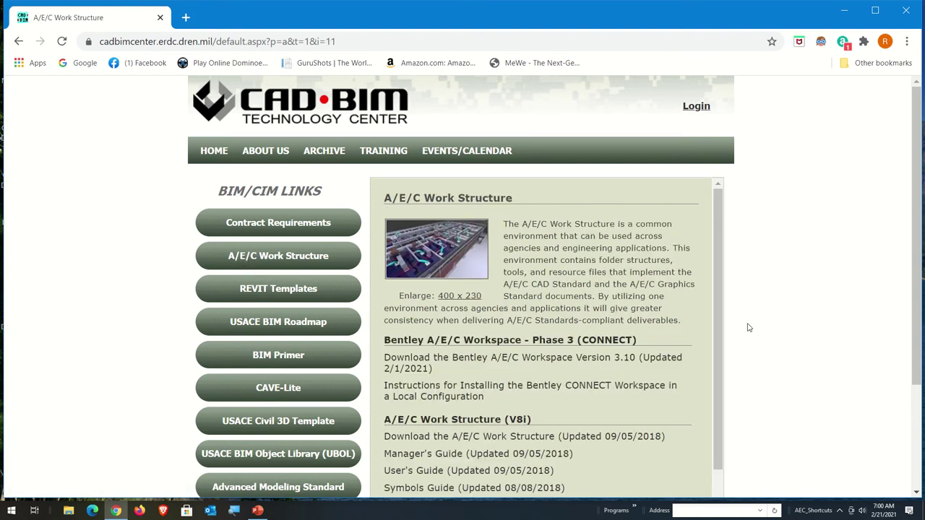
Open the Bentley A/E/C Workspace Version 3.10 download in a separate tab and sign in with the saved credentials to download it.
{"action": "scroll", "coordinate": [719, 325], "scroll_direction": "down", "scroll_amount": 2}
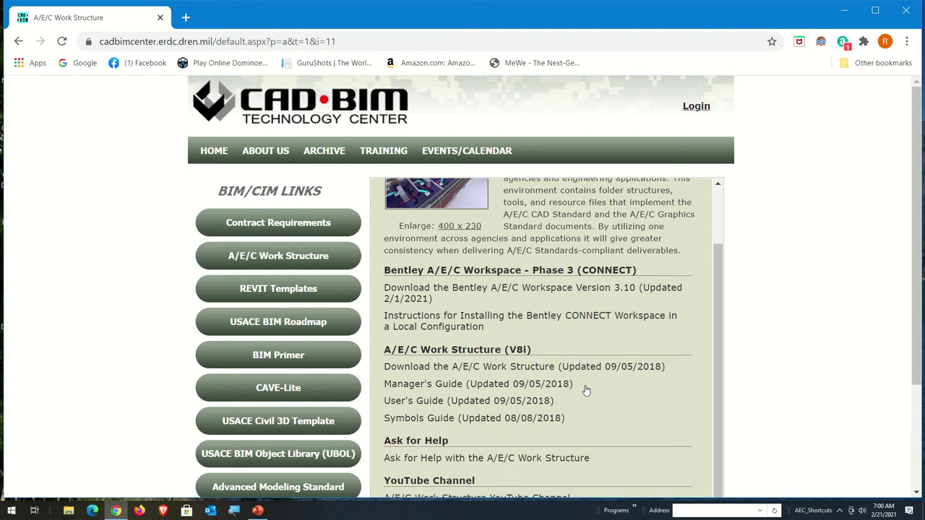
{"action": "right_click", "coordinate": [410, 289]}
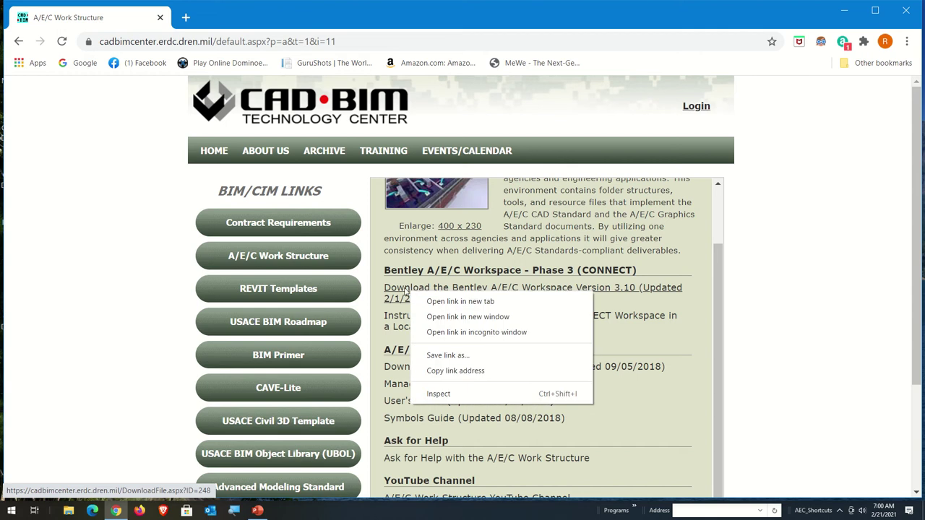
{"action": "left_click", "coordinate": [728, 324]}
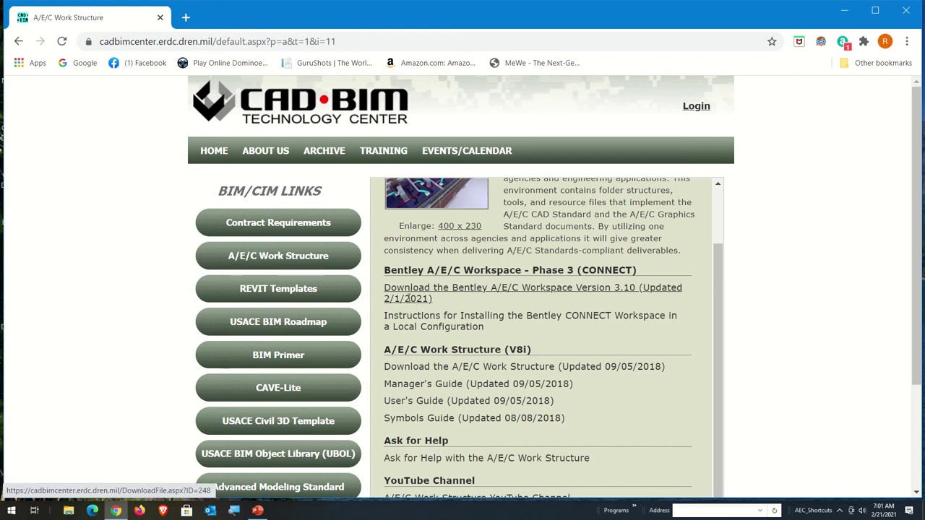
{"action": "right_click", "coordinate": [408, 299]}
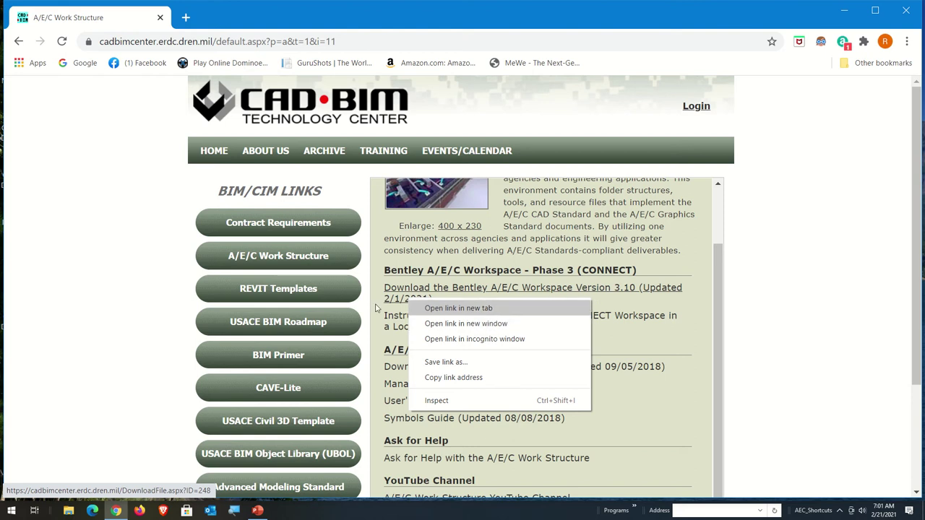
{"action": "left_click", "coordinate": [434, 308]}
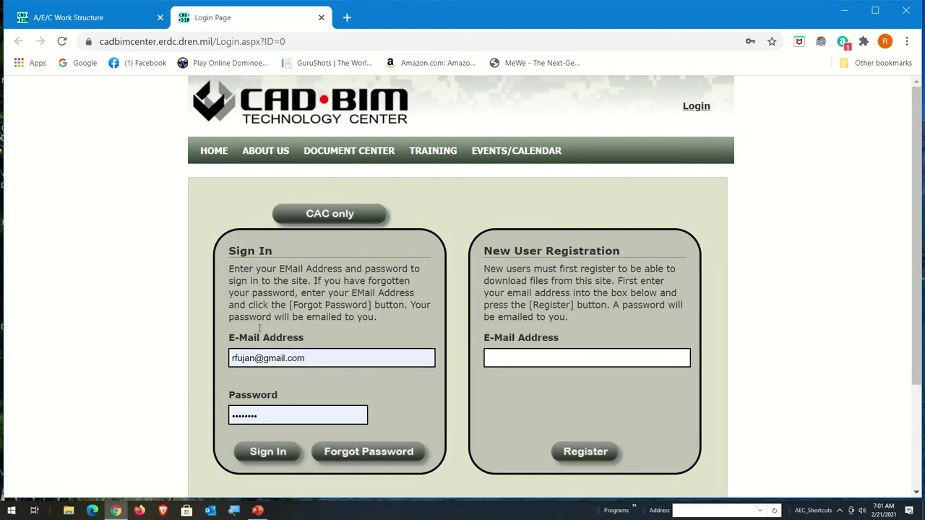
{"action": "left_click", "coordinate": [265, 452]}
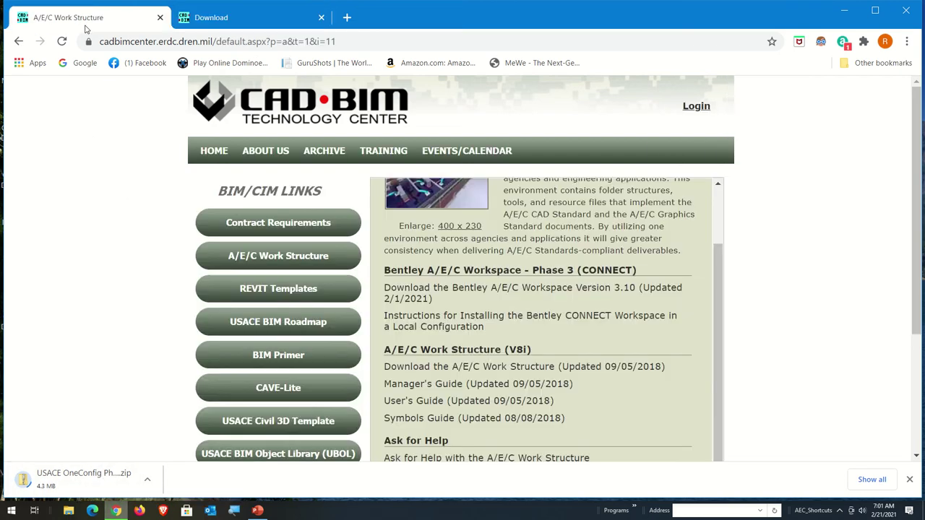
Open the instructions for installing the Bentley CONNECT Workspace locally and read the AEC_WS folder deletion note and the unzip step.
{"action": "left_click", "coordinate": [73, 17]}
{"action": "left_click", "coordinate": [419, 323]}
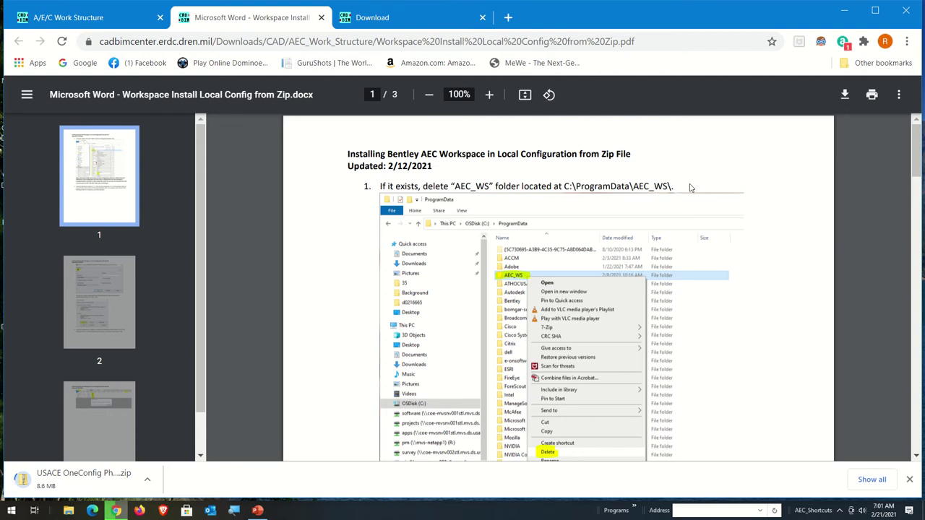
{"action": "scroll", "coordinate": [771, 301], "scroll_direction": "down", "scroll_amount": 2}
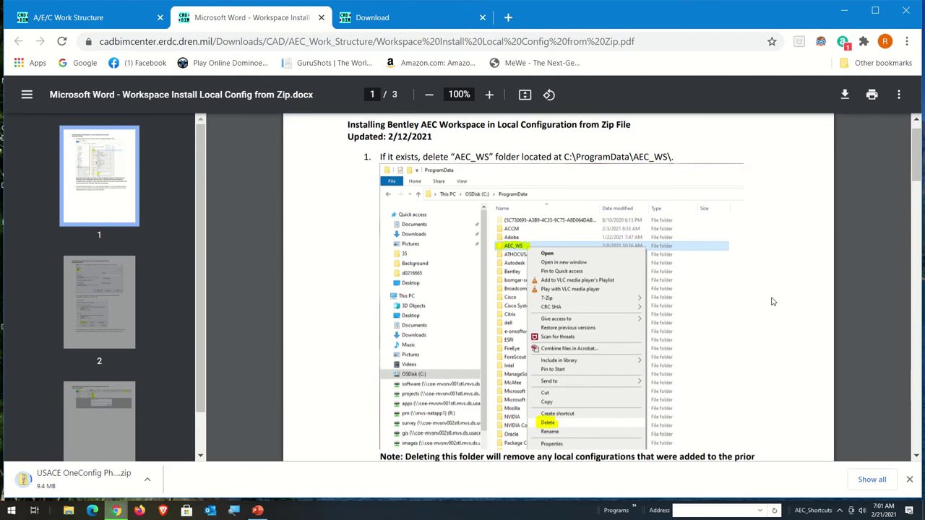
{"action": "scroll", "coordinate": [772, 302], "scroll_direction": "down", "scroll_amount": 1}
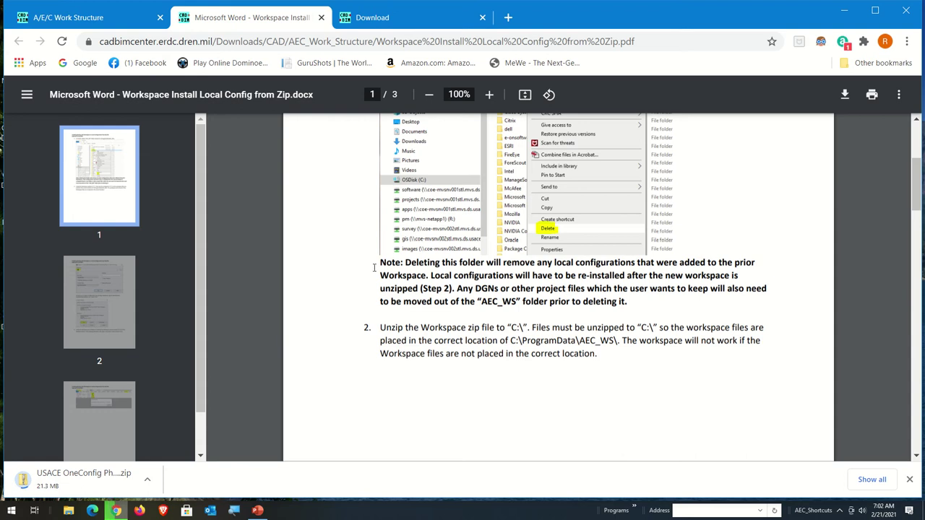
{"action": "left_click_drag", "start_coordinate": [375, 267], "coordinate": [631, 302]}
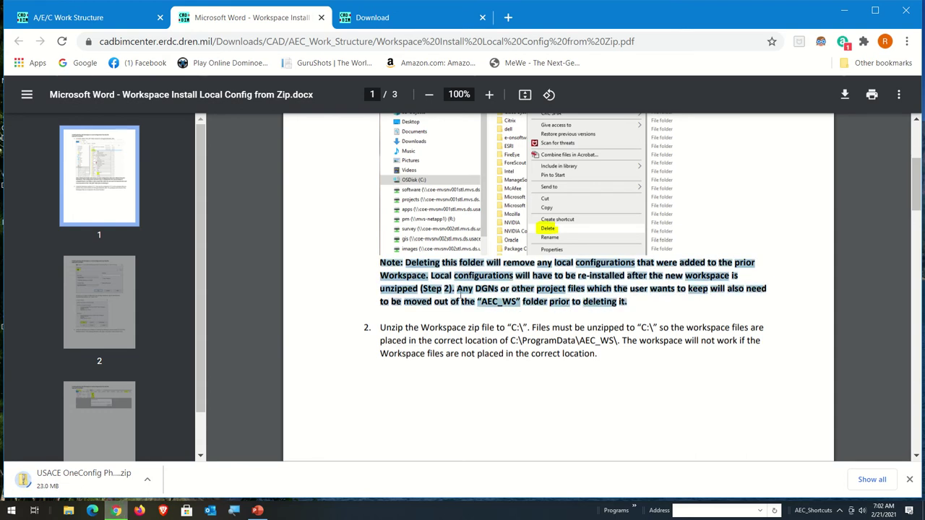
{"action": "left_click", "coordinate": [462, 269]}
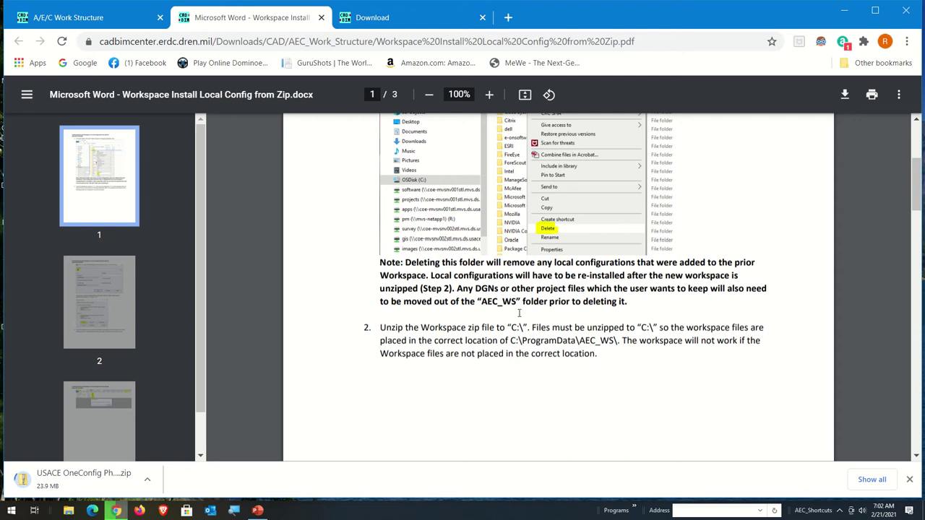
{"action": "left_click_drag", "start_coordinate": [462, 288], "coordinate": [671, 297]}
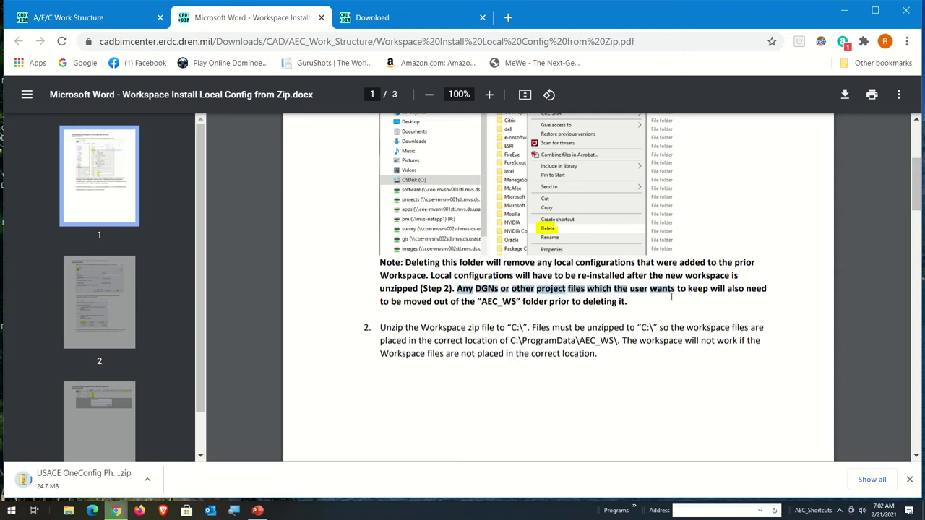
{"action": "left_click_drag", "start_coordinate": [379, 328], "coordinate": [656, 352]}
{"action": "left_click", "coordinate": [643, 364]}
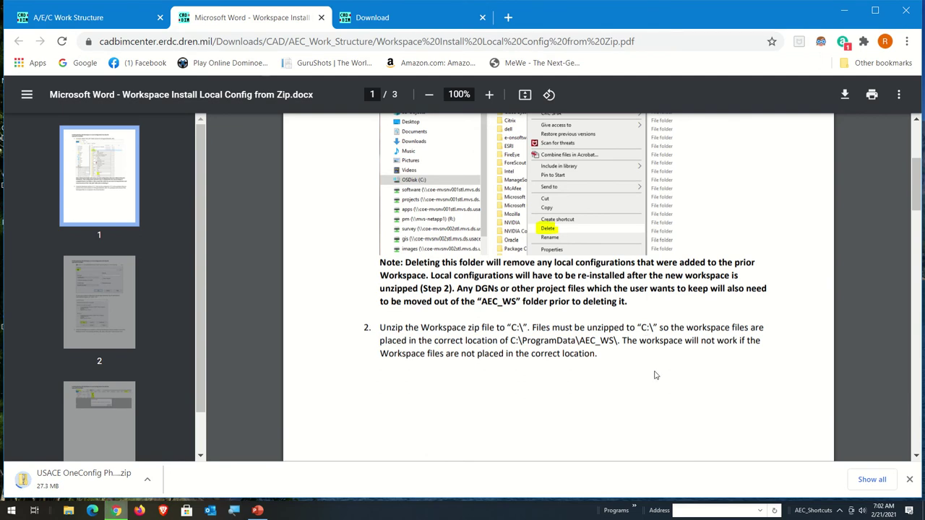
Review the extraction settings and the configuration file replacement guidance on page 2 of the instructions.
{"action": "scroll", "coordinate": [657, 372], "scroll_direction": "down", "scroll_amount": 1}
{"action": "scroll", "coordinate": [657, 372], "scroll_direction": "down", "scroll_amount": 10}
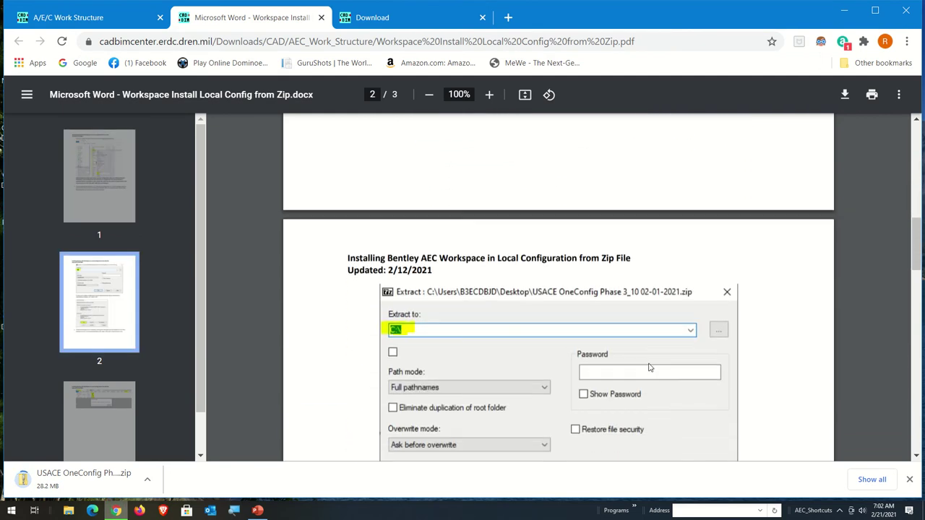
{"action": "scroll", "coordinate": [649, 365], "scroll_direction": "down", "scroll_amount": 3}
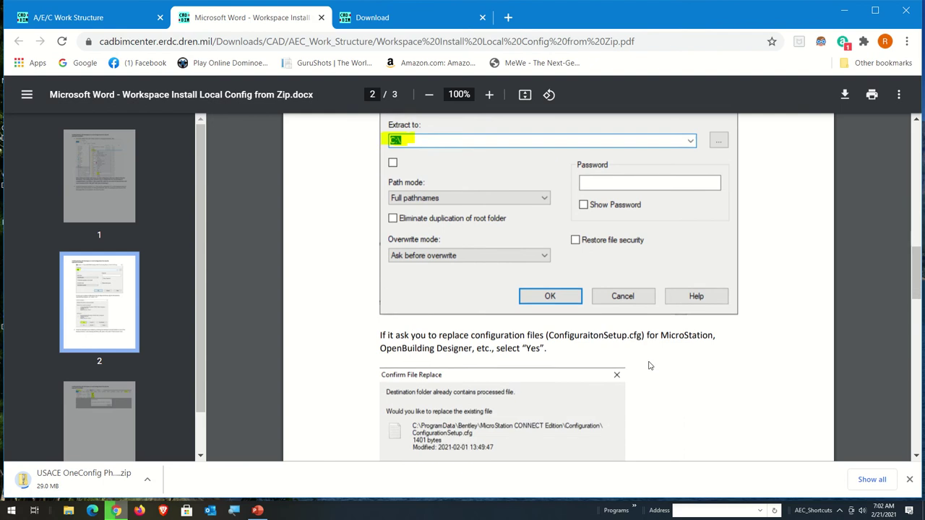
{"action": "scroll", "coordinate": [649, 366], "scroll_direction": "down", "scroll_amount": 3}
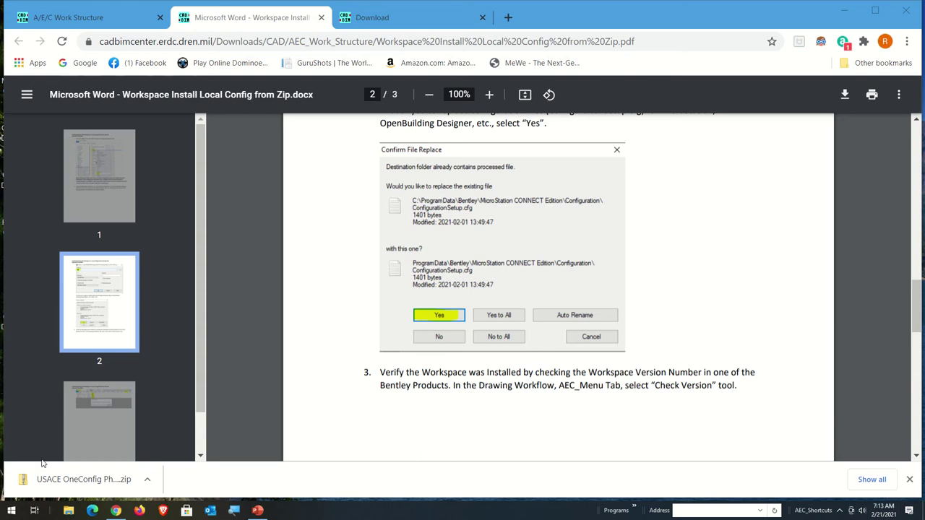
Show the downloaded USACE OneConfig zip in its folder, collapse all file groups except Today, and move the window aside.
{"action": "right_click", "coordinate": [70, 481]}
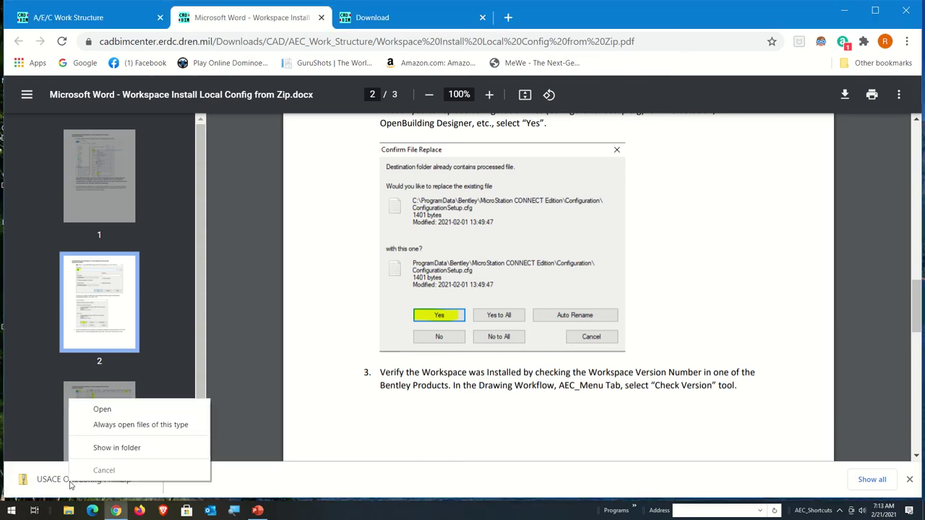
{"action": "left_click", "coordinate": [130, 445]}
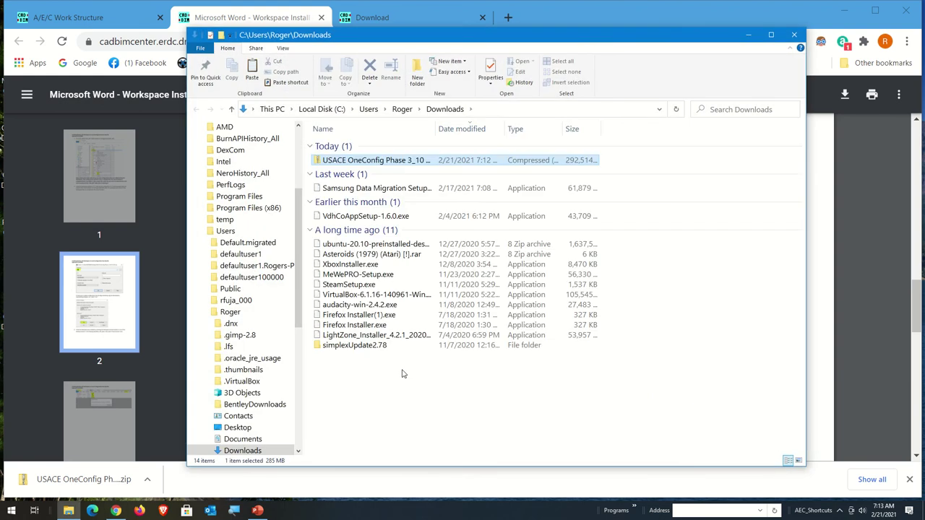
{"action": "left_click", "coordinate": [309, 202]}
{"action": "left_click", "coordinate": [311, 176]}
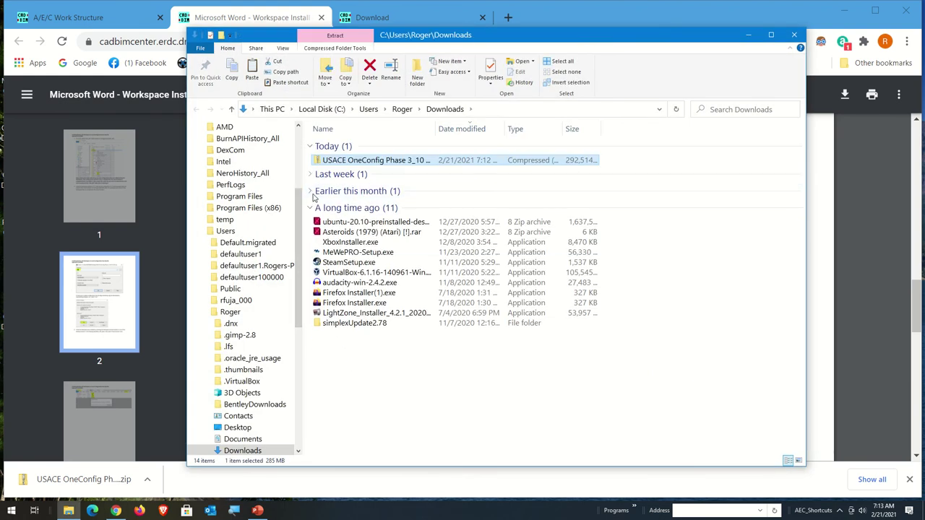
{"action": "left_click", "coordinate": [311, 190]}
{"action": "left_click", "coordinate": [312, 191]}
{"action": "left_click", "coordinate": [310, 208]}
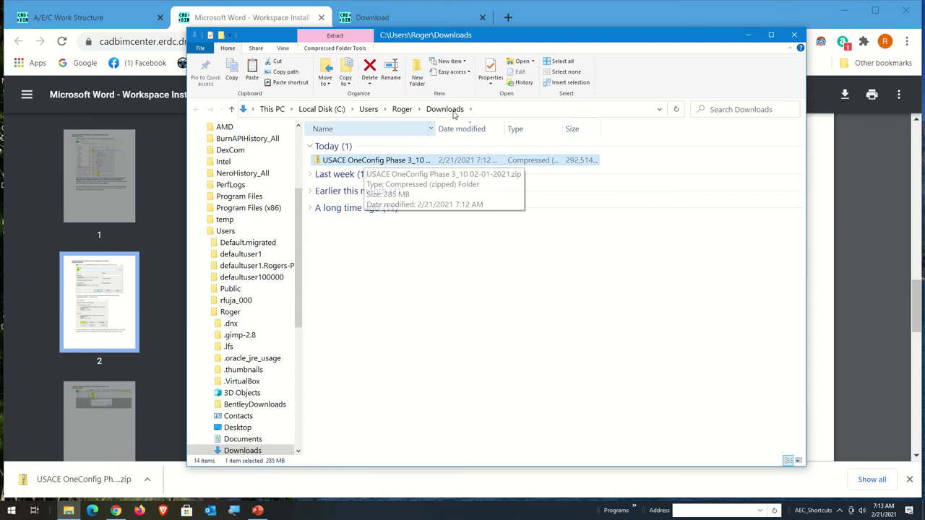
{"action": "left_click_drag", "start_coordinate": [487, 40], "coordinate": [722, 137]}
Return to the installation instructions in Chrome and review the workspace version verification step through page 3.
{"action": "left_click", "coordinate": [566, 21]}
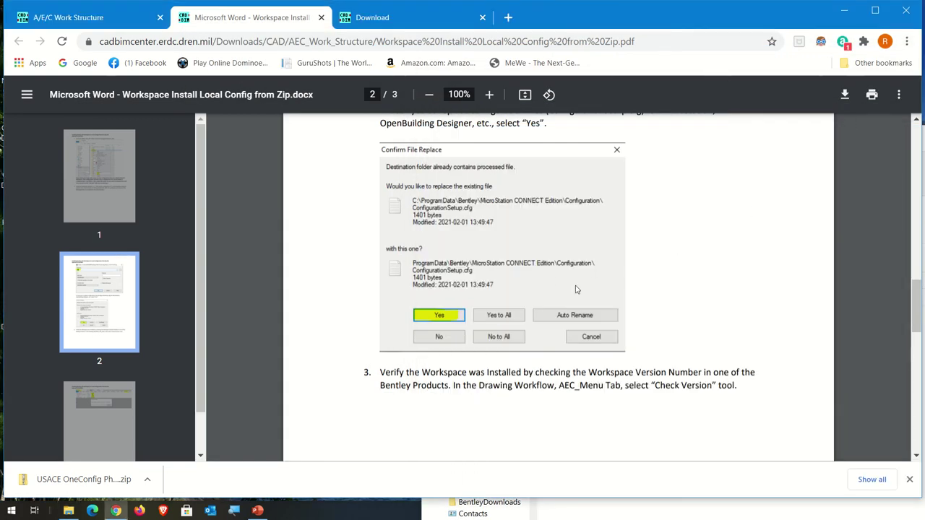
{"action": "scroll", "coordinate": [576, 289], "scroll_direction": "up", "scroll_amount": 2}
{"action": "scroll", "coordinate": [622, 277], "scroll_direction": "down", "scroll_amount": 4}
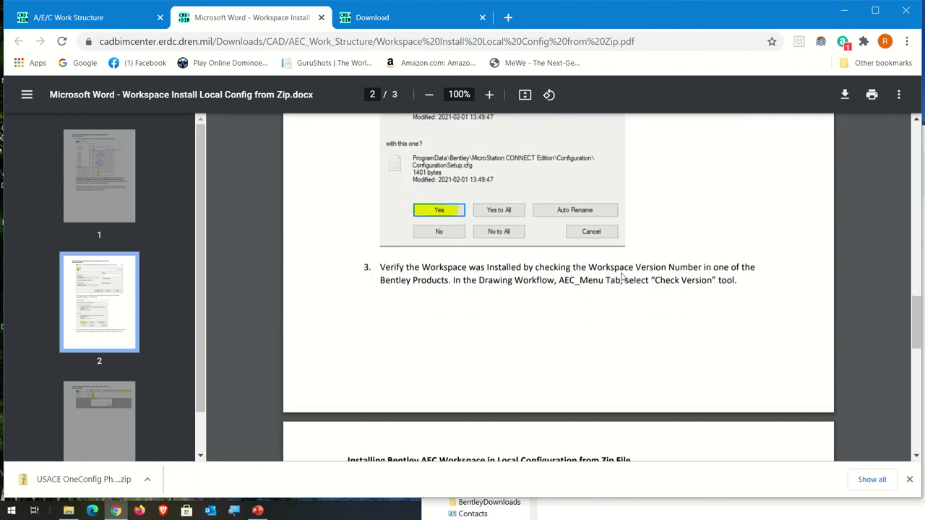
{"action": "scroll", "coordinate": [629, 282], "scroll_direction": "down", "scroll_amount": 8}
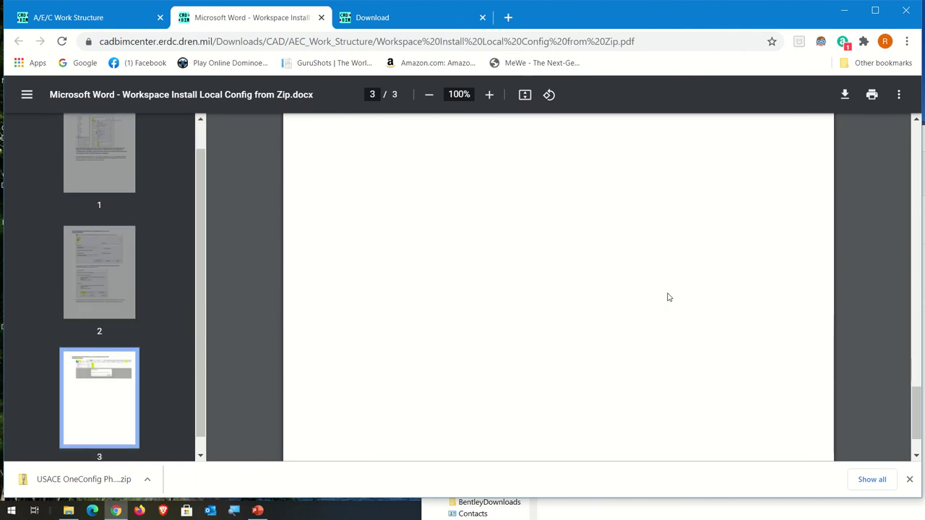
Recheck the extraction settings on page 2 of the instructions, and show hidden items on Local Disk (C:) in a new File Explorer window.
{"action": "scroll", "coordinate": [668, 297], "scroll_direction": "up", "scroll_amount": 6}
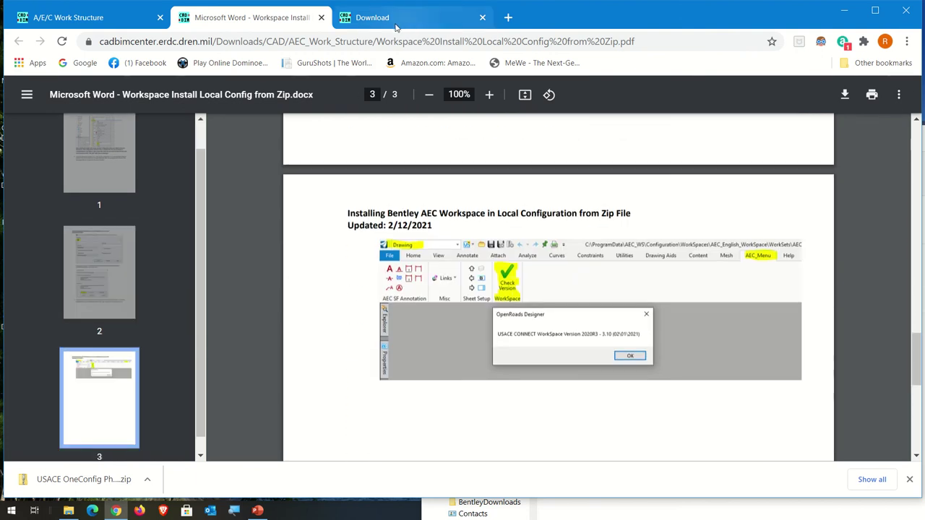
{"action": "scroll", "coordinate": [477, 258], "scroll_direction": "up", "scroll_amount": 5}
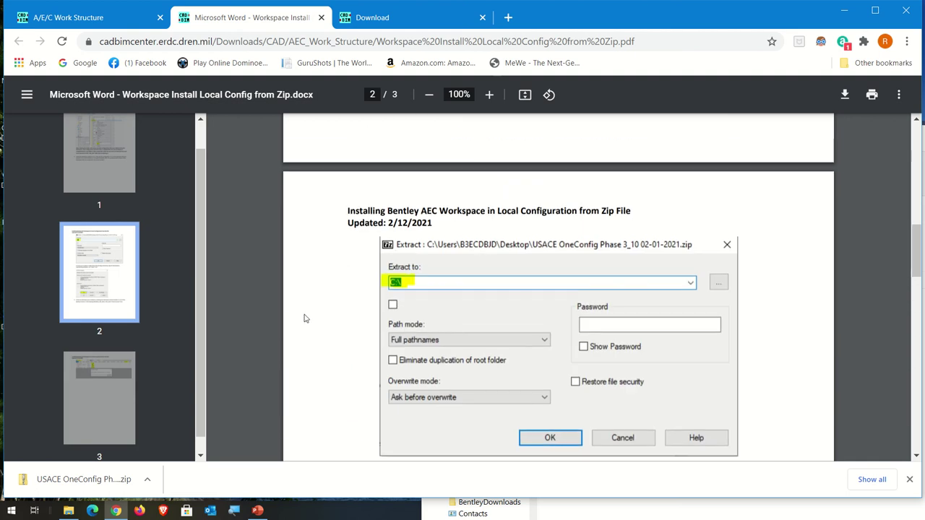
{"action": "right_click", "coordinate": [68, 510]}
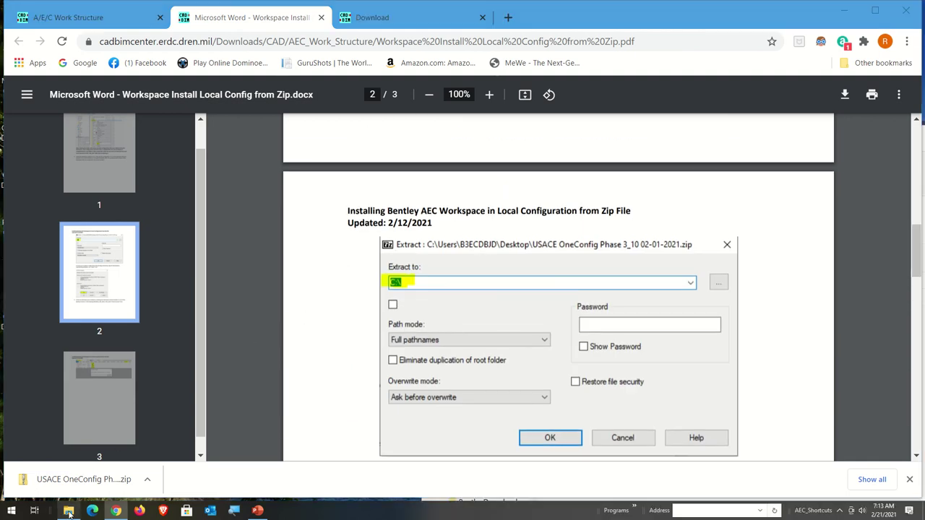
{"action": "left_click", "coordinate": [74, 452]}
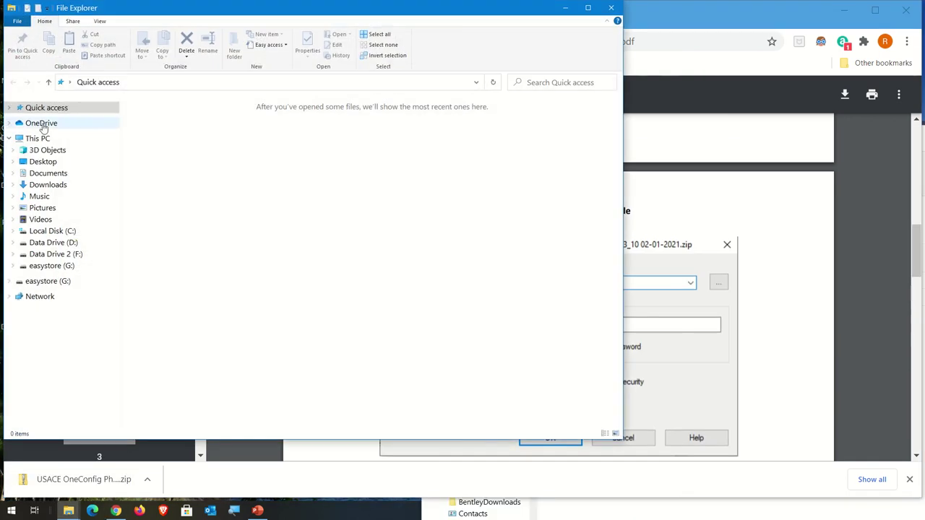
{"action": "left_click", "coordinate": [54, 232]}
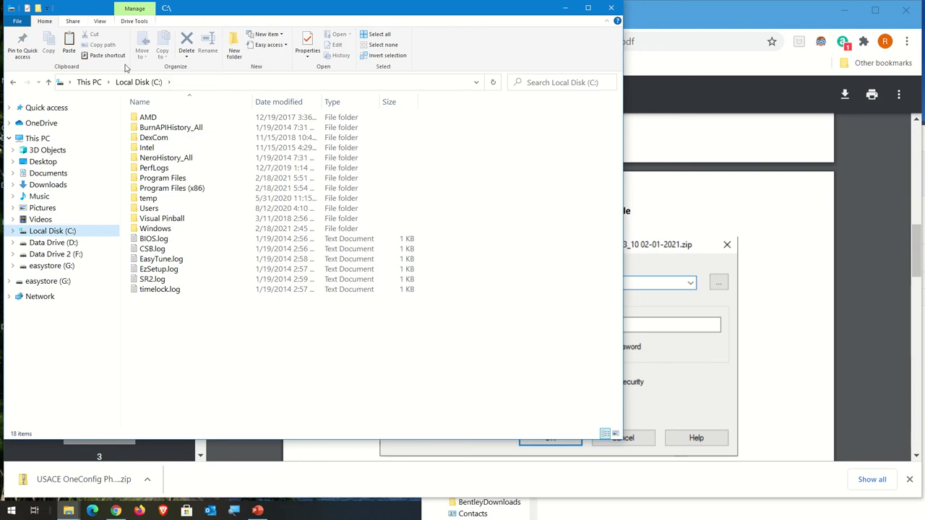
{"action": "left_click", "coordinate": [100, 20]}
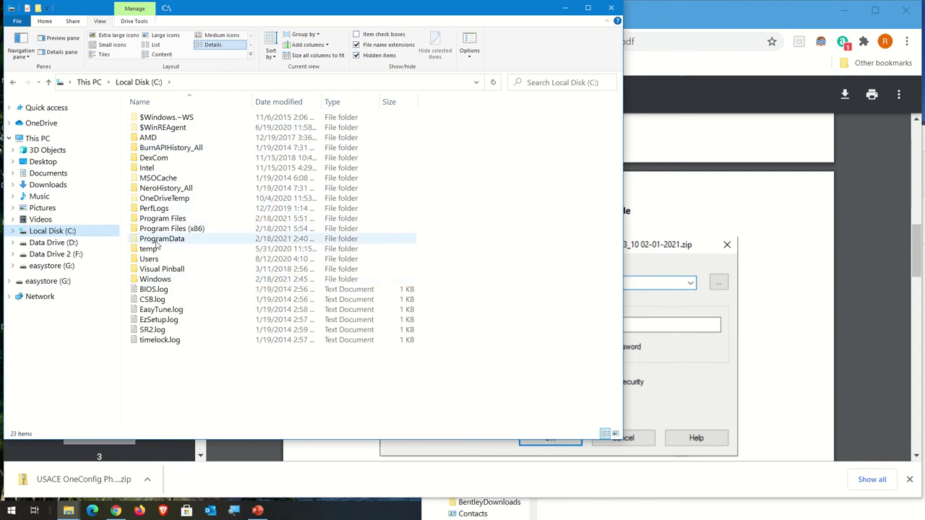
Open the ProgramData folder, look through its subfolders, and open the Bentley folder.
{"action": "double_click", "coordinate": [156, 240]}
{"action": "left_click", "coordinate": [156, 241]}
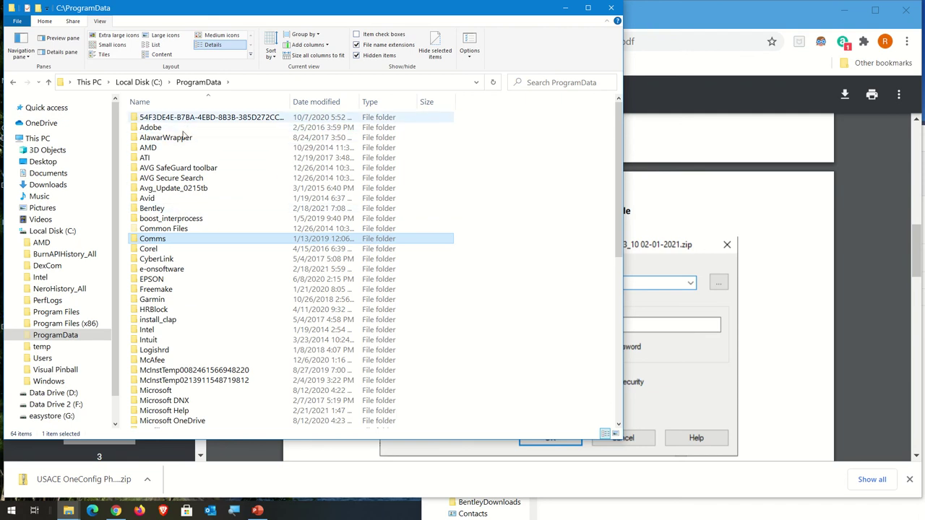
{"action": "scroll", "coordinate": [188, 354], "scroll_direction": "down", "scroll_amount": 4}
{"action": "scroll", "coordinate": [185, 312], "scroll_direction": "up", "scroll_amount": 5}
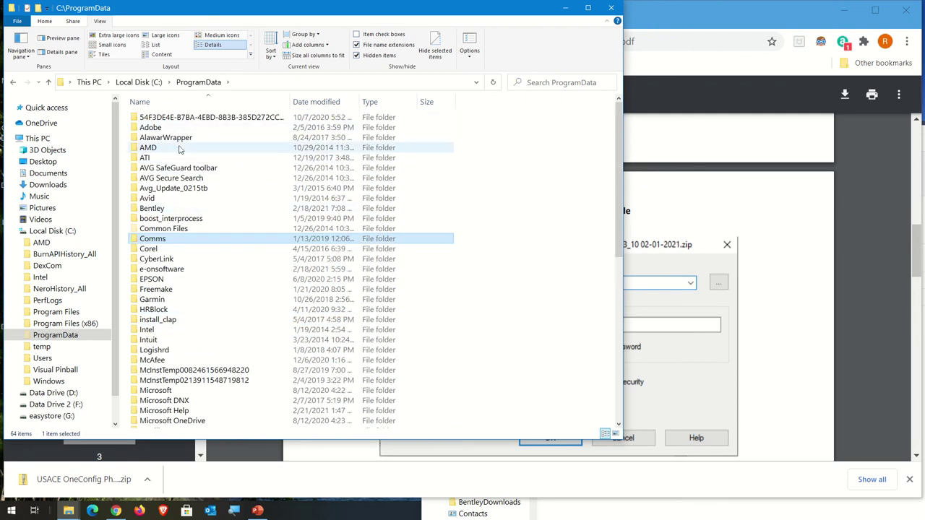
{"action": "scroll", "coordinate": [195, 271], "scroll_direction": "down", "scroll_amount": 4}
{"action": "scroll", "coordinate": [211, 258], "scroll_direction": "up", "scroll_amount": 3}
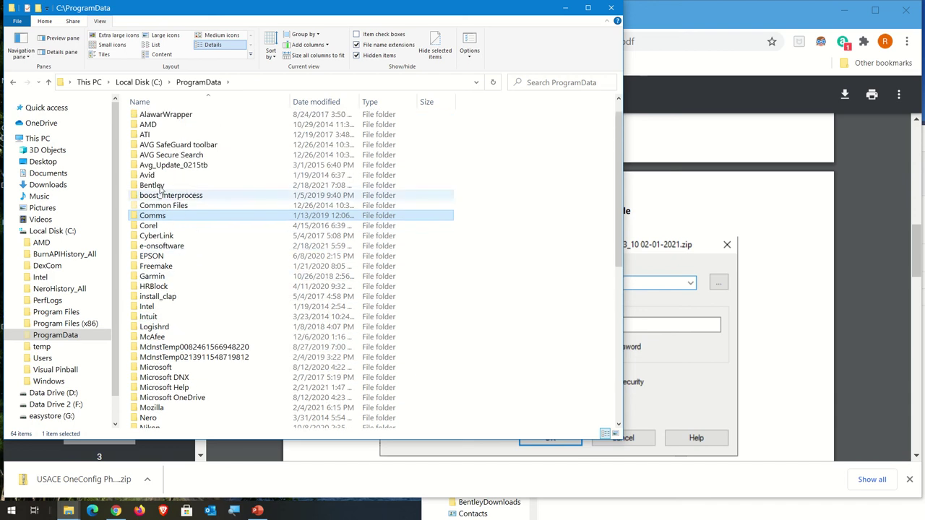
{"action": "double_click", "coordinate": [156, 186]}
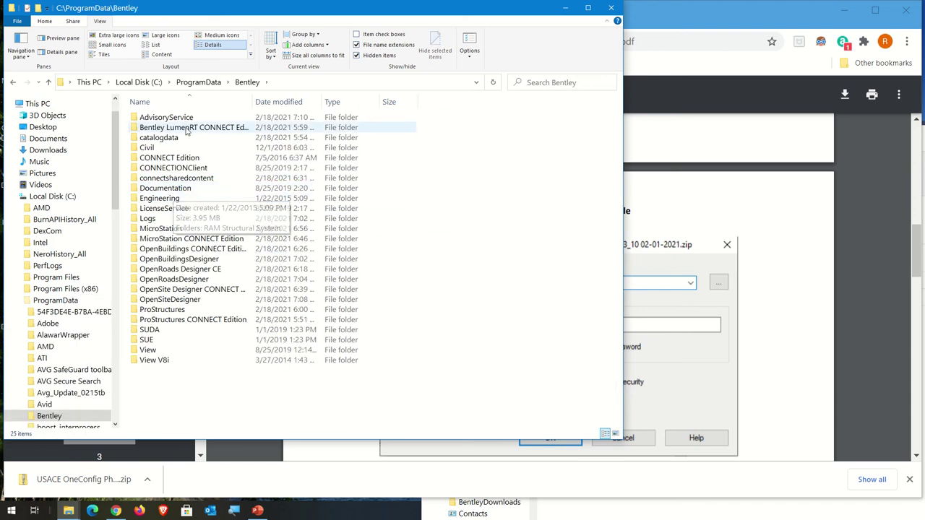
Examine the MicroStation, OpenRoads Designer, OpenBuildings and ProStructures CONNECT Edition folders in the Bentley folder.
{"action": "left_click", "coordinate": [173, 239]}
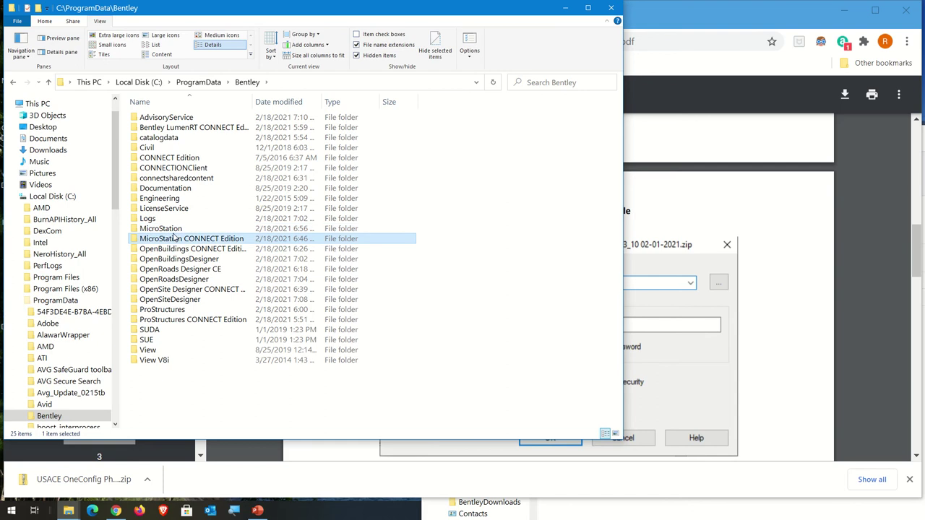
{"action": "left_click", "coordinate": [186, 271]}
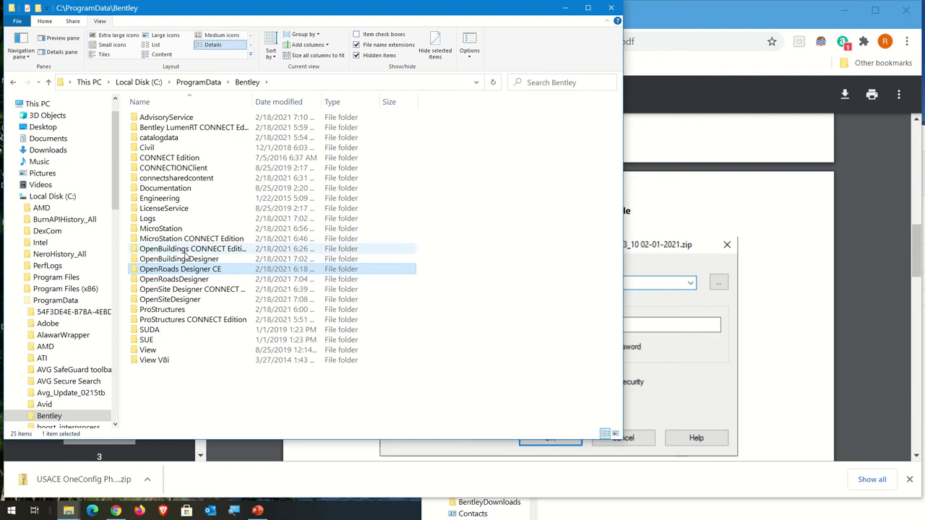
{"action": "left_click", "coordinate": [186, 250]}
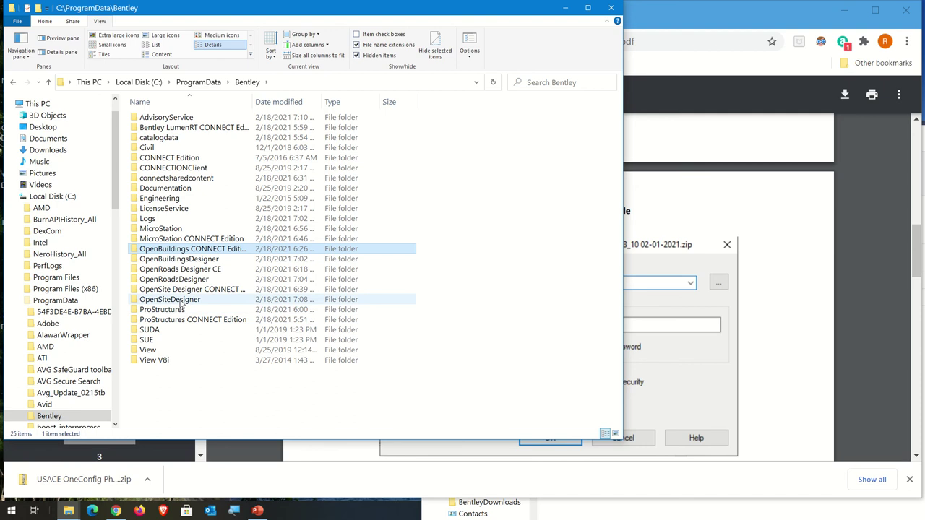
{"action": "left_click", "coordinate": [172, 323]}
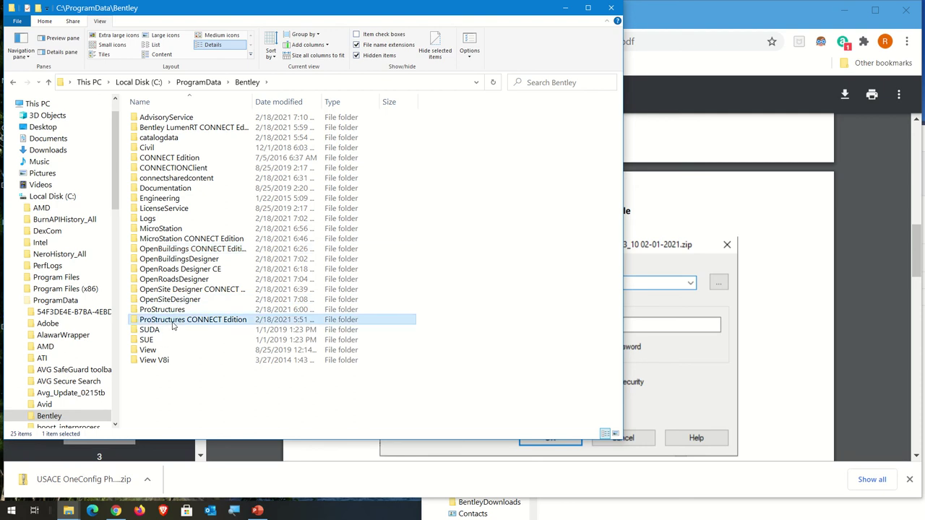
{"action": "left_click", "coordinate": [173, 325]}
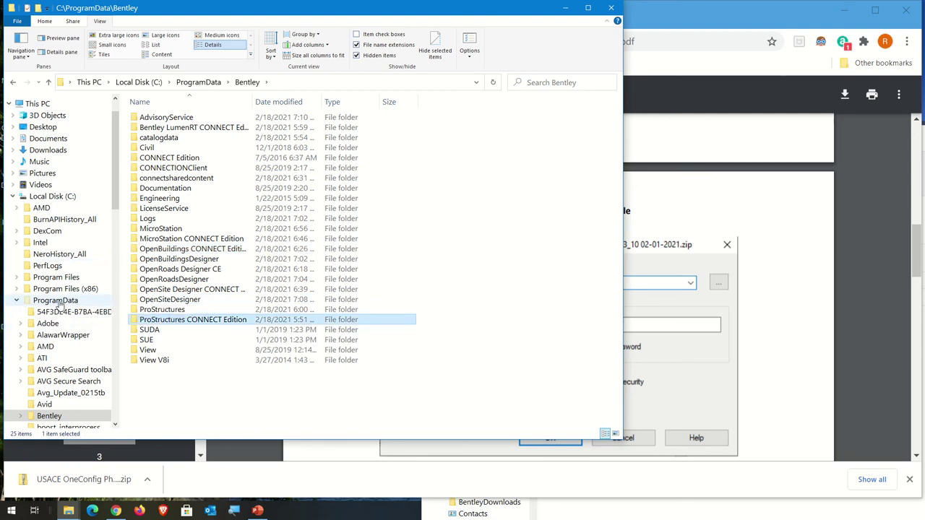
{"action": "left_click", "coordinate": [707, 20]}
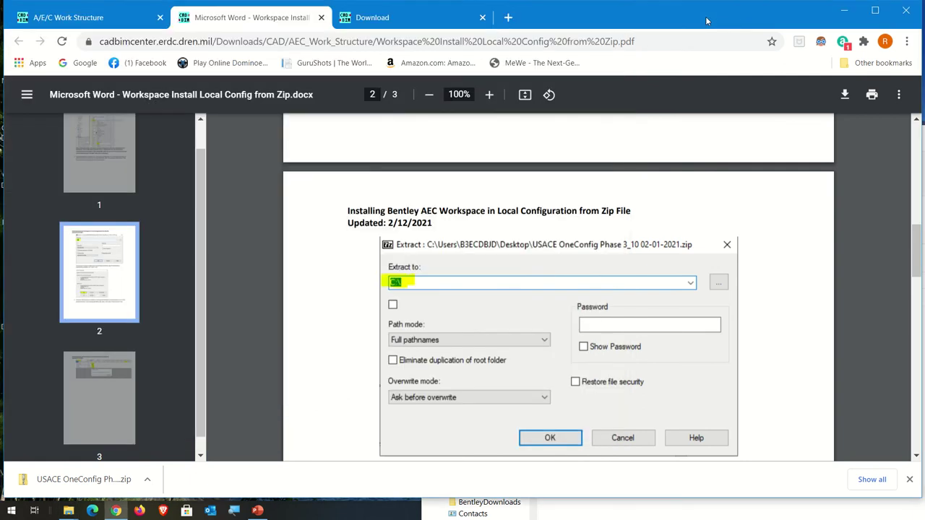
{"action": "left_click", "coordinate": [831, 22]}
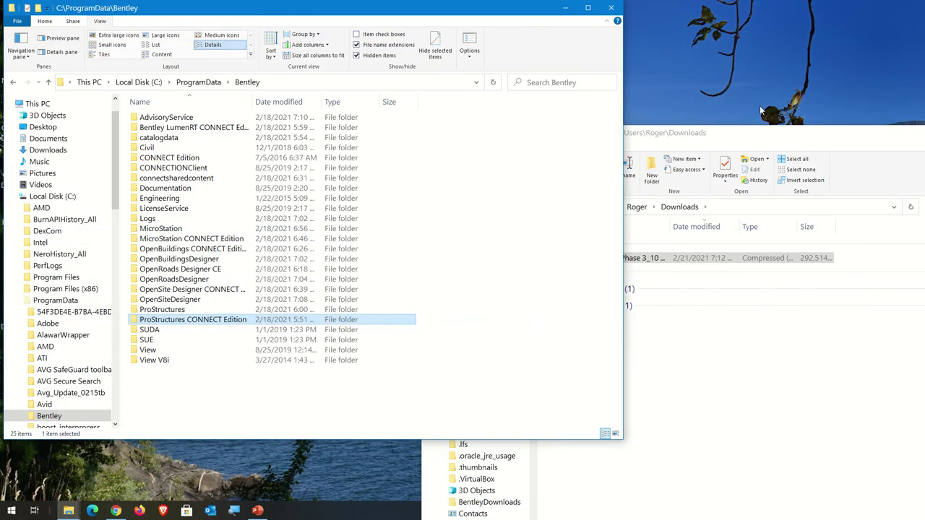
{"action": "left_click", "coordinate": [723, 150]}
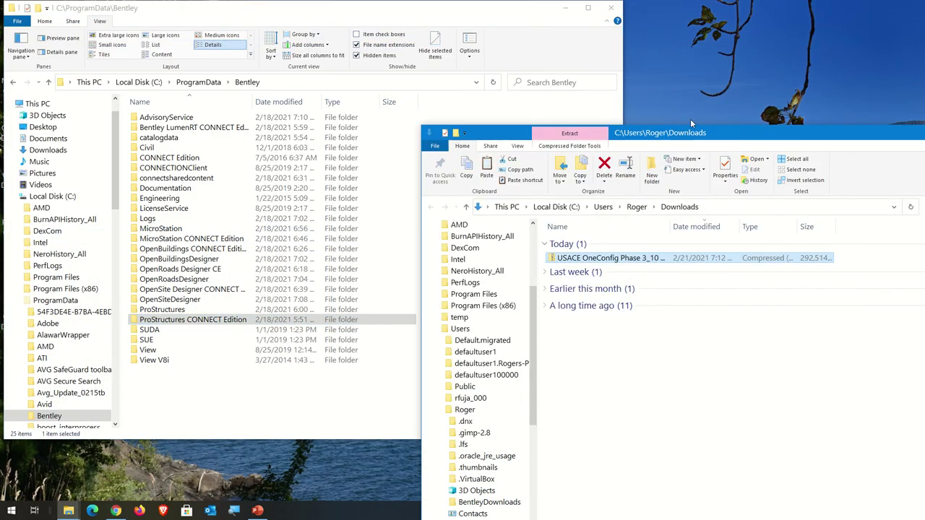
{"action": "right_click", "coordinate": [601, 257]}
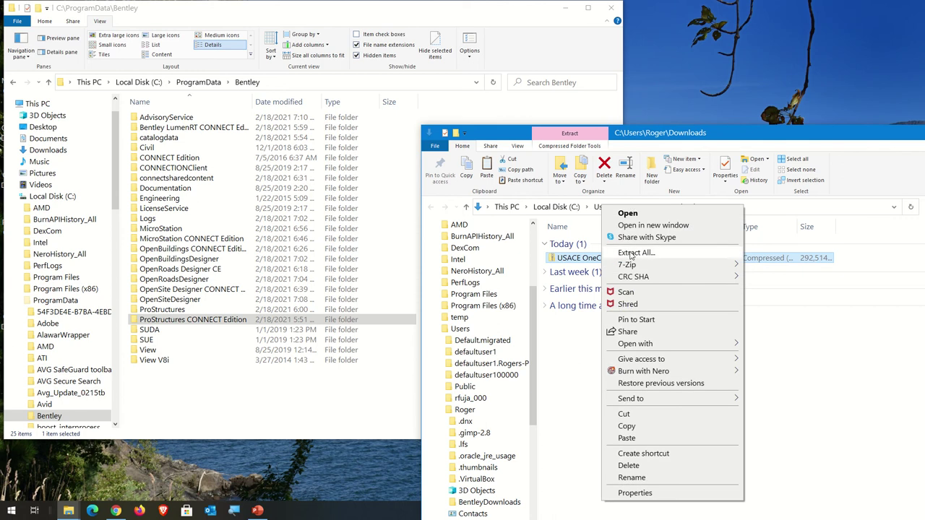
{"action": "mouse_move", "coordinate": [658, 267]}
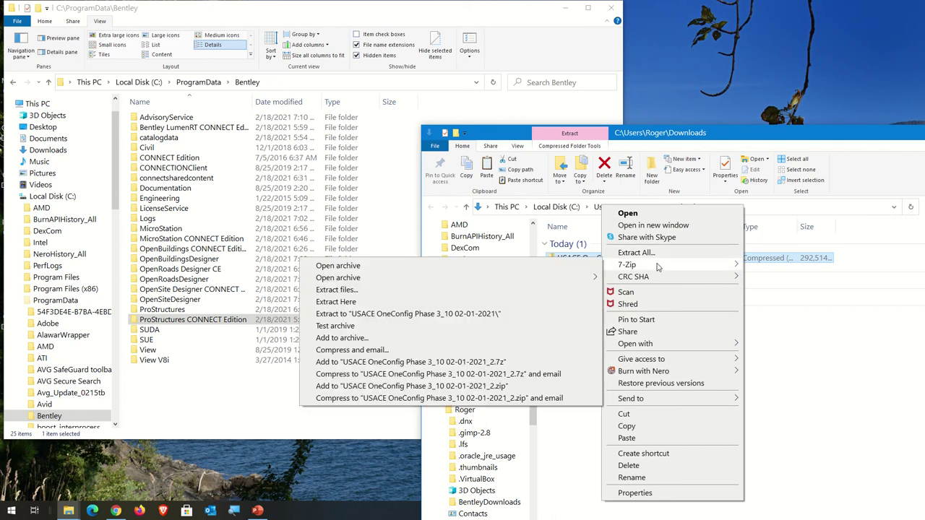
{"action": "left_click", "coordinate": [498, 275]}
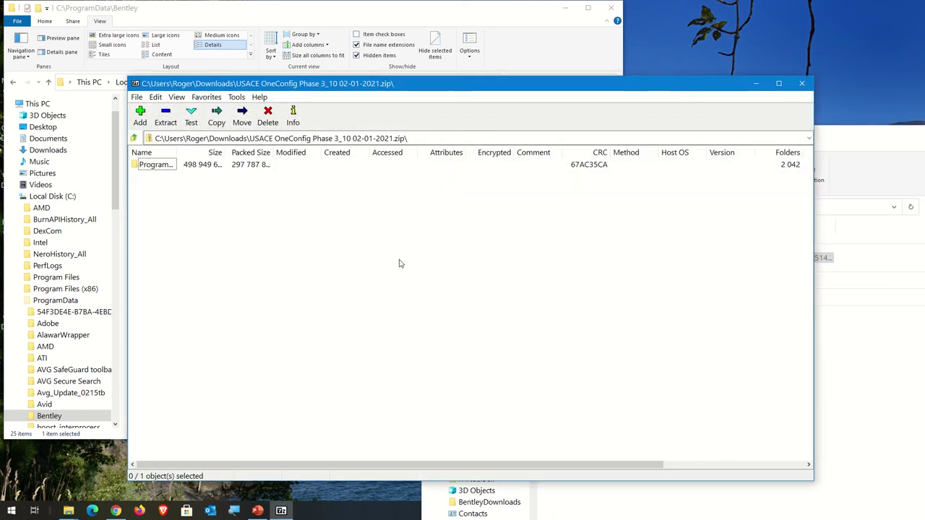
Extract the archive's ProgramData folder to C:\ and replace all existing configuration files.
{"action": "left_click_drag", "start_coordinate": [178, 153], "coordinate": [271, 152]}
{"action": "left_click", "coordinate": [166, 166]}
{"action": "left_click", "coordinate": [165, 118]}
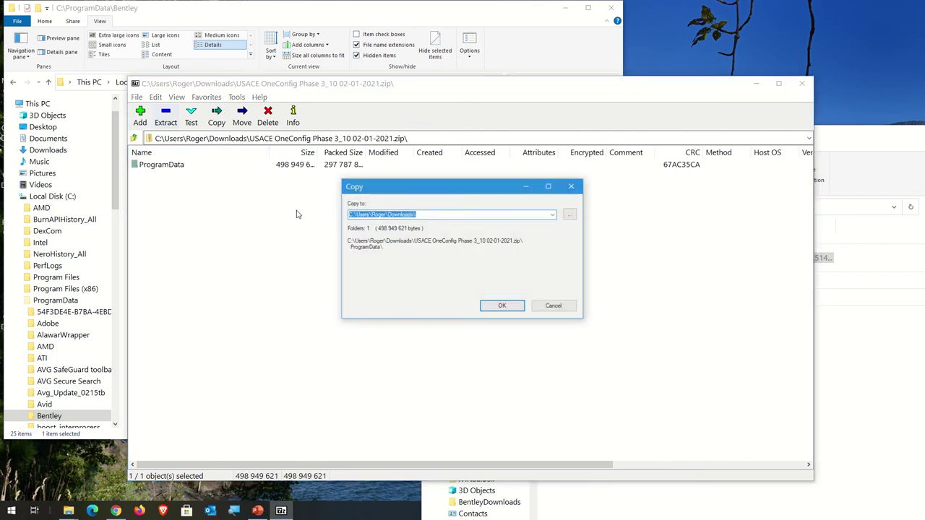
{"action": "left_click", "coordinate": [363, 214]}
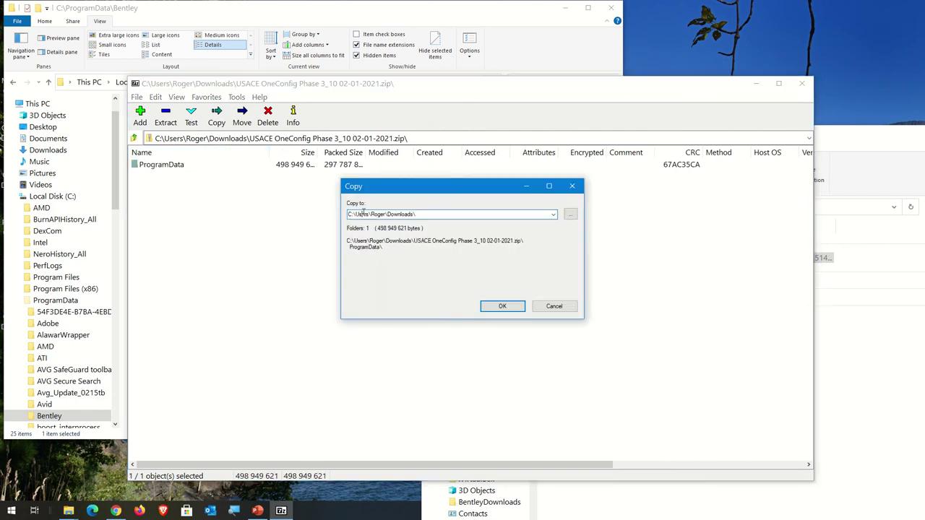
{"action": "left_click_drag", "start_coordinate": [357, 216], "coordinate": [507, 205]}
{"action": "key", "text": "BackSpace"}
{"action": "left_click", "coordinate": [494, 309]}
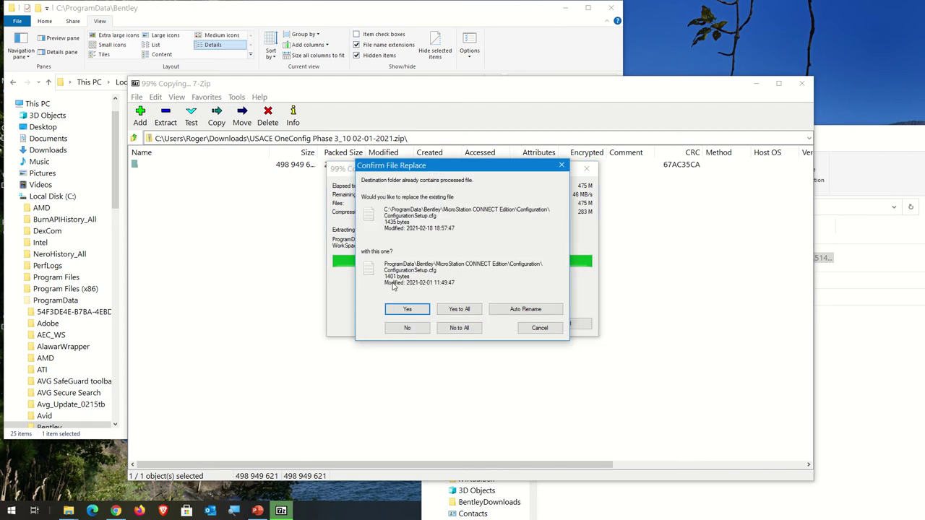
{"action": "left_click", "coordinate": [406, 310]}
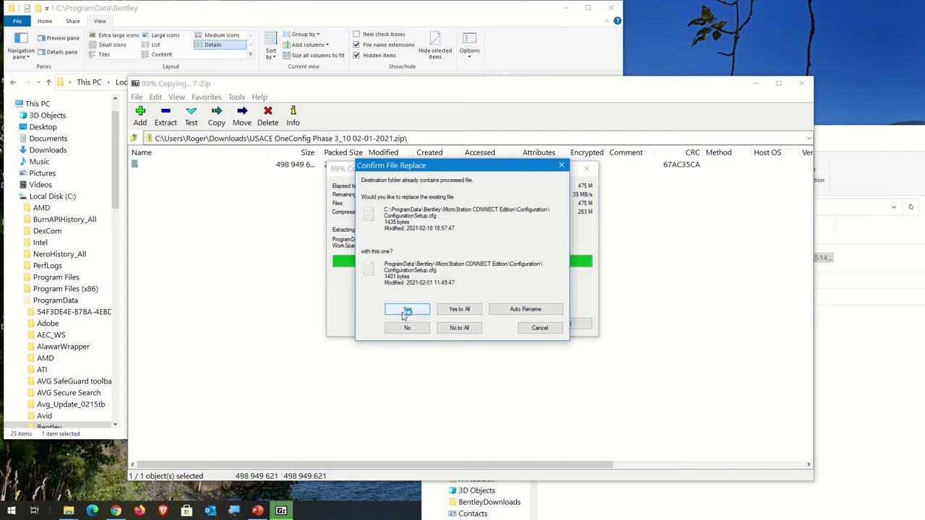
{"action": "left_click", "coordinate": [459, 311]}
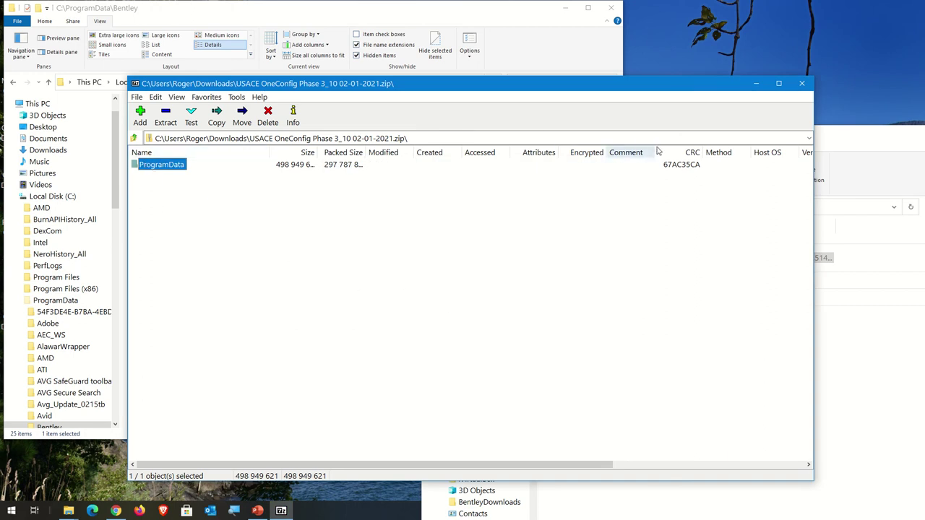
Close the 7-Zip archive and the Downloads window, and move the Bentley folder window to uncover the desktop shortcuts.
{"action": "left_click", "coordinate": [803, 83]}
{"action": "left_click_drag", "start_coordinate": [723, 138], "coordinate": [538, 79]}
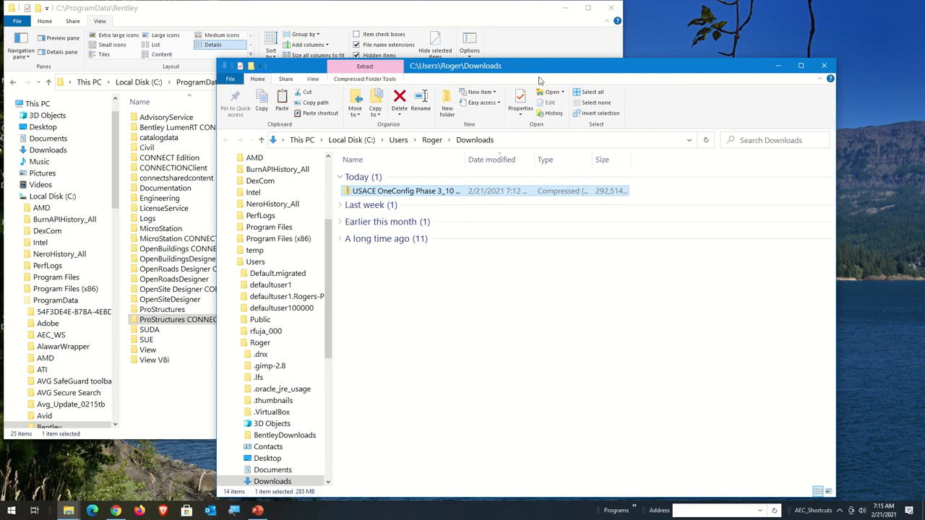
{"action": "left_click", "coordinate": [824, 65]}
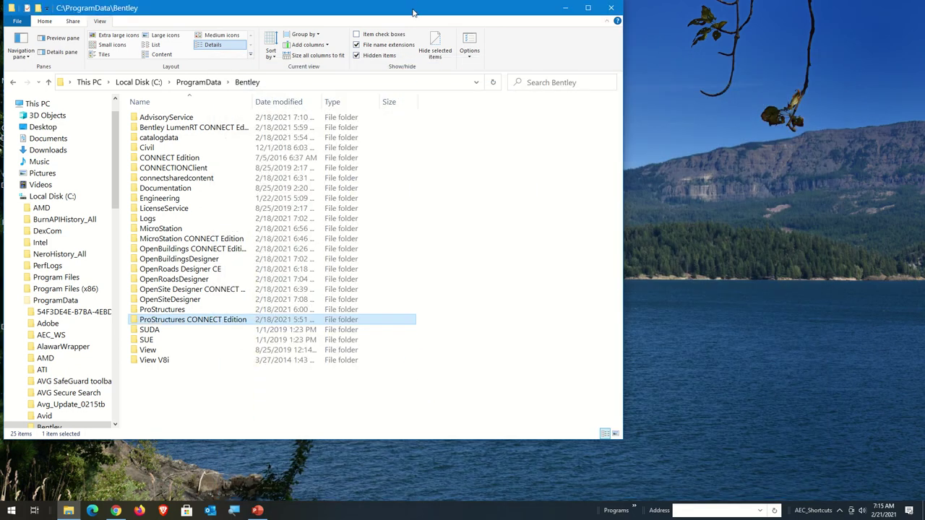
{"action": "left_click_drag", "start_coordinate": [413, 13], "coordinate": [645, 29]}
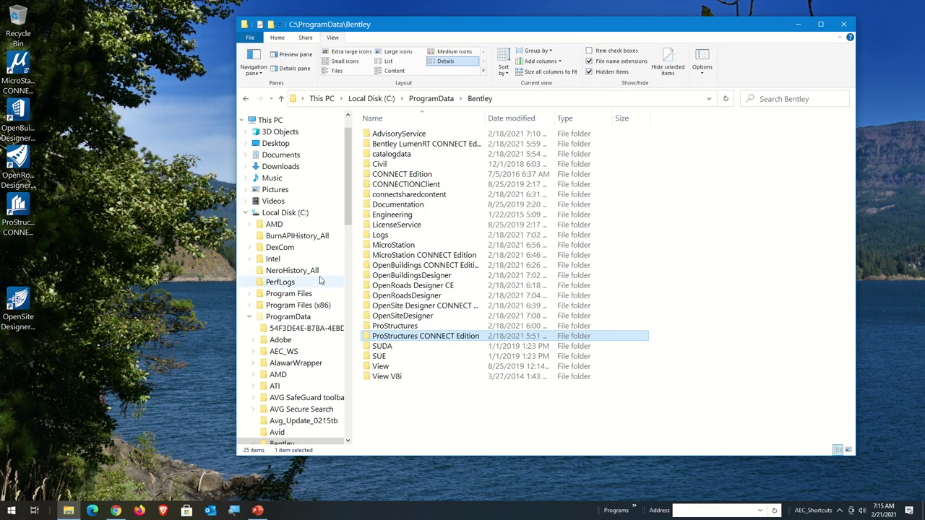
Open the C:\ProgramData folder and look through its list of subfolders.
{"action": "left_click", "coordinate": [288, 317]}
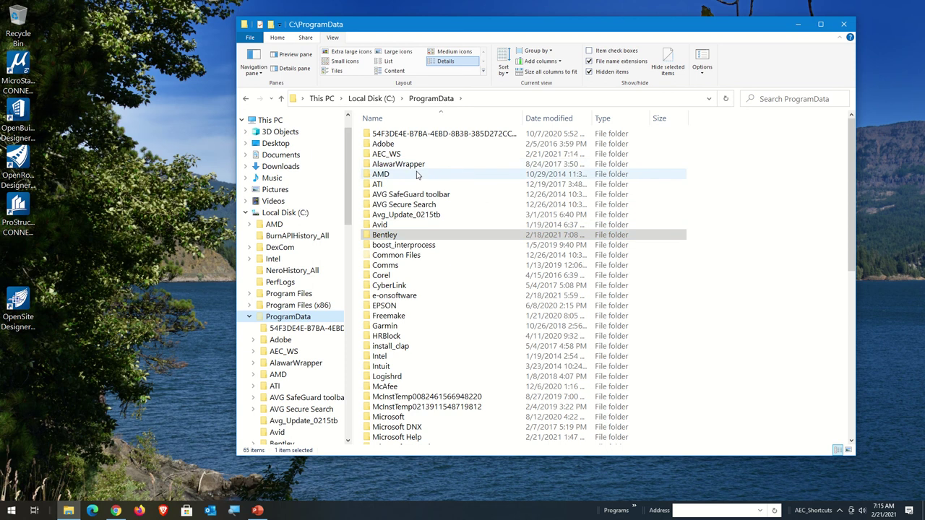
{"action": "scroll", "coordinate": [462, 311], "scroll_direction": "down", "scroll_amount": 1}
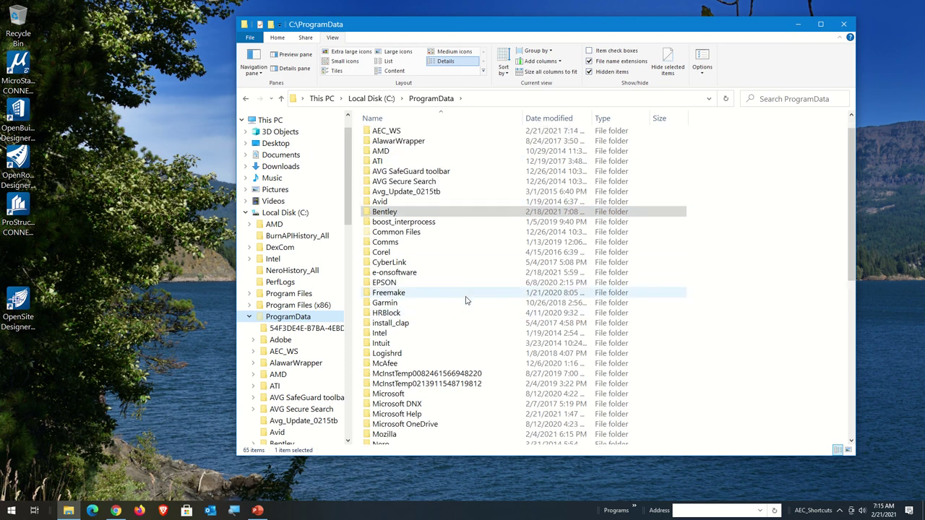
{"action": "scroll", "coordinate": [466, 300], "scroll_direction": "up", "scroll_amount": 1}
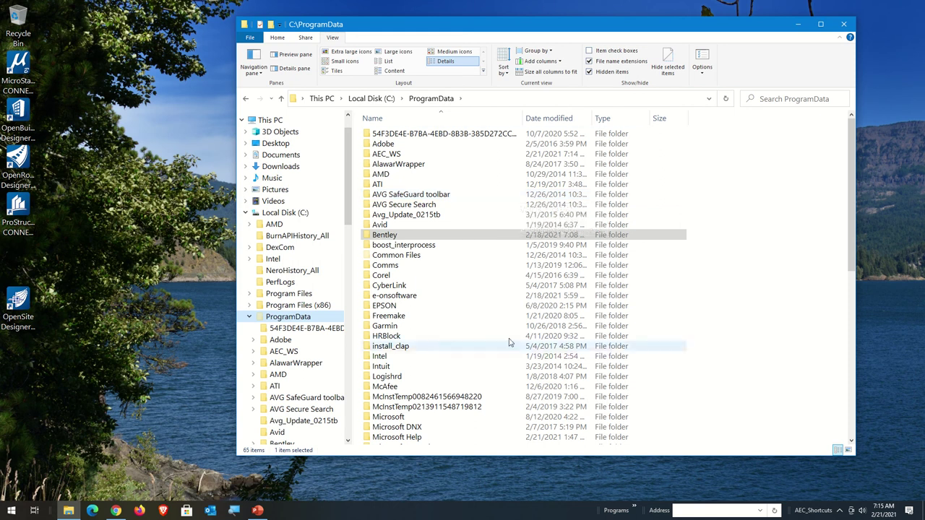
{"action": "scroll", "coordinate": [511, 307], "scroll_direction": "down", "scroll_amount": 8}
{"action": "scroll", "coordinate": [511, 293], "scroll_direction": "up", "scroll_amount": 7}
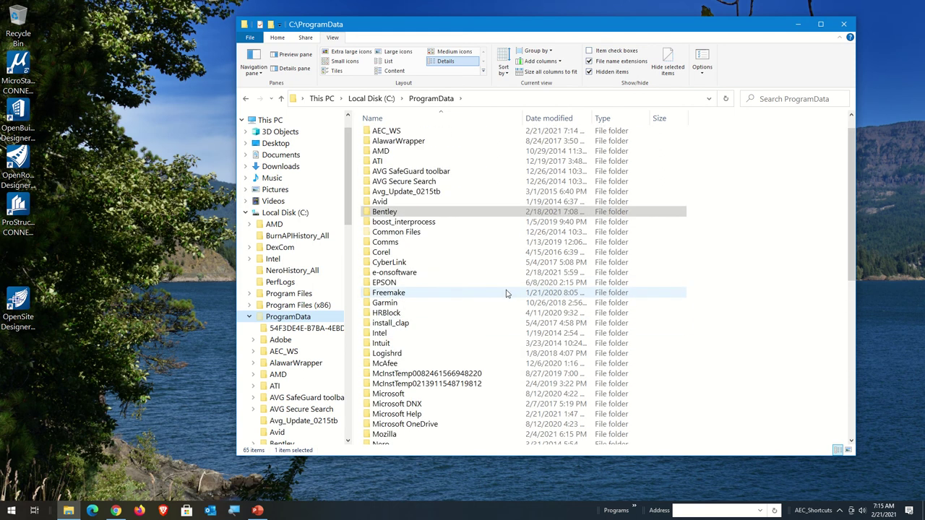
{"action": "scroll", "coordinate": [626, 212], "scroll_direction": "up", "scroll_amount": 1}
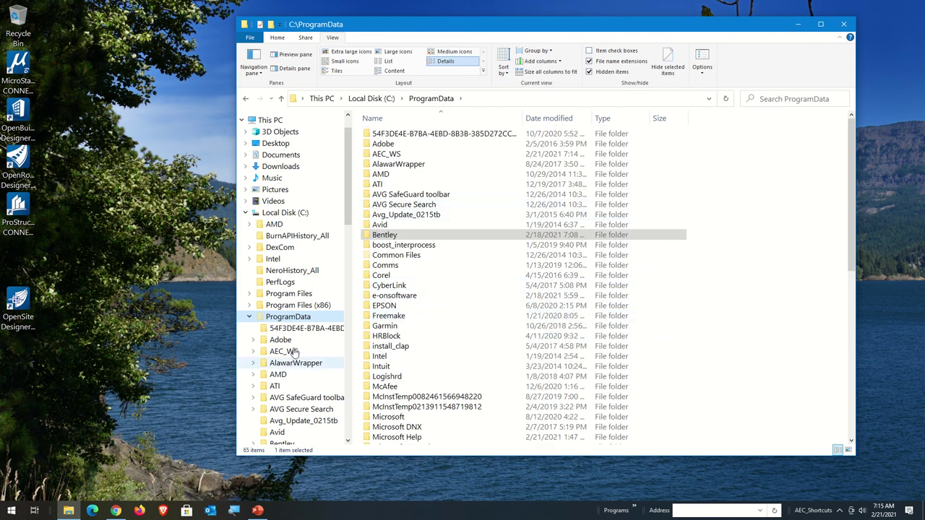
{"action": "right_click", "coordinate": [287, 317]}
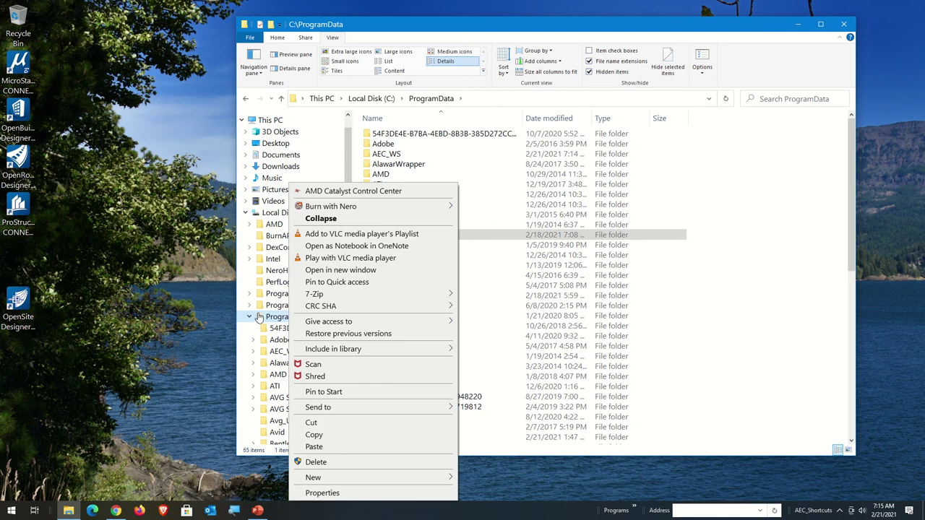
{"action": "left_click", "coordinate": [265, 318]}
{"action": "right_click", "coordinate": [273, 318]}
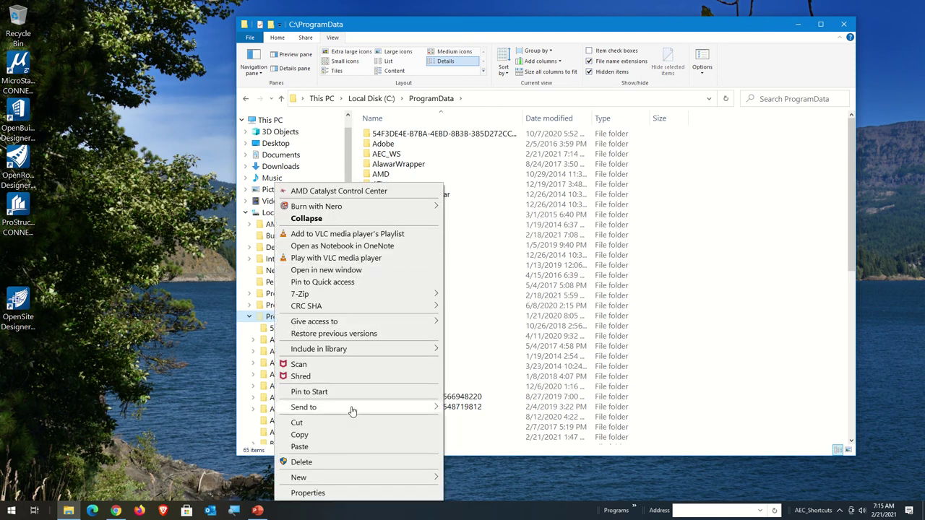
Collapse and re-expand ProgramData in the folder tree, and examine the AEC_WS folder and its Configuration subfolder.
{"action": "left_click", "coordinate": [250, 317]}
{"action": "left_click", "coordinate": [251, 318]}
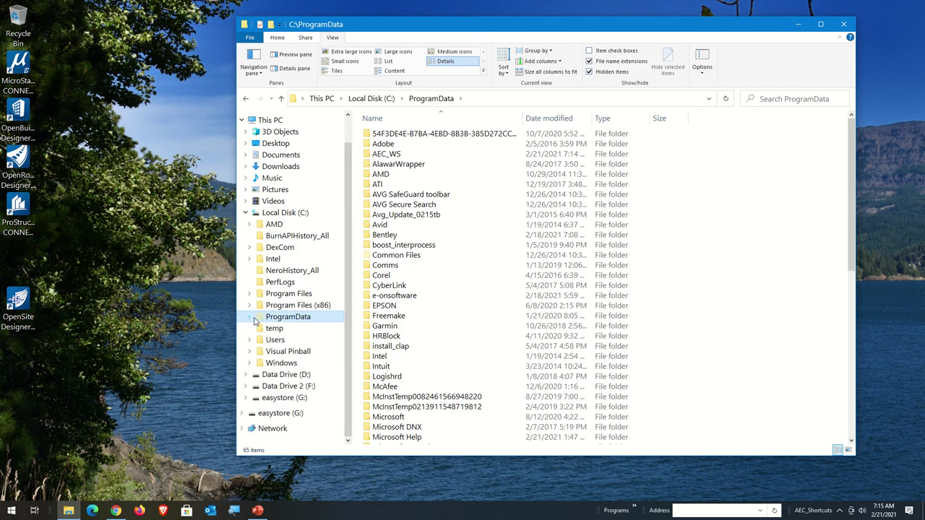
{"action": "left_click", "coordinate": [252, 318]}
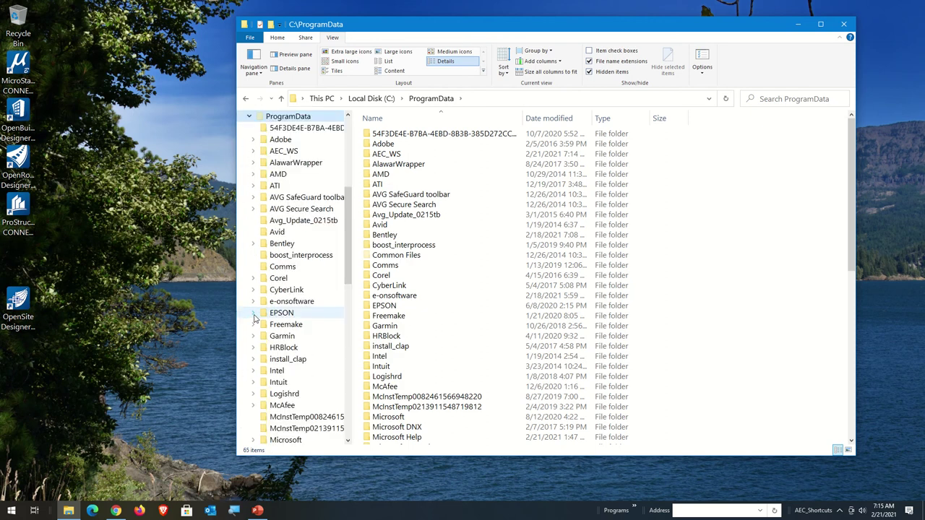
{"action": "left_click", "coordinate": [289, 153]}
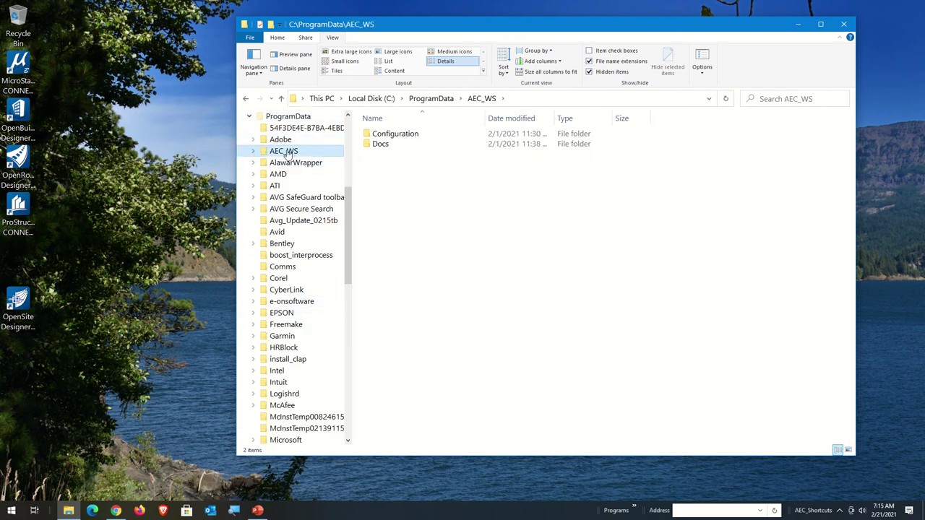
{"action": "left_click", "coordinate": [252, 152]}
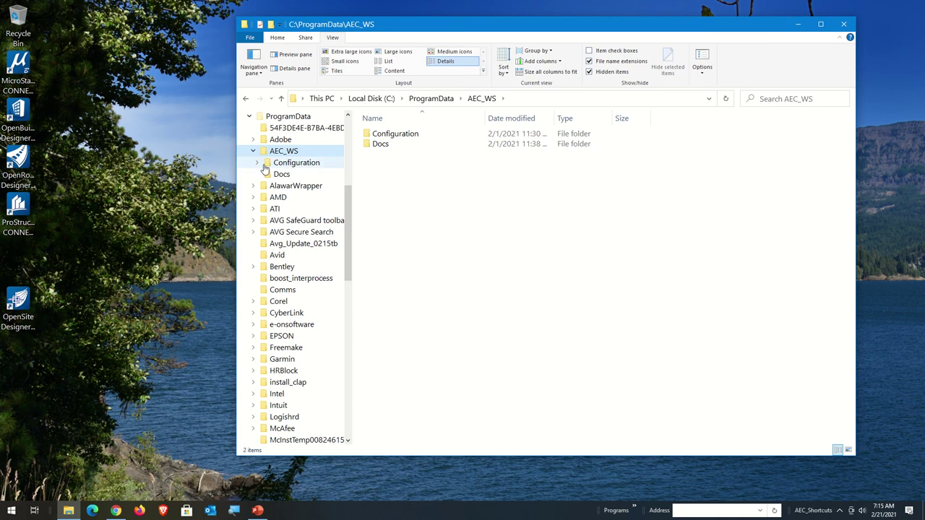
{"action": "left_click", "coordinate": [258, 164]}
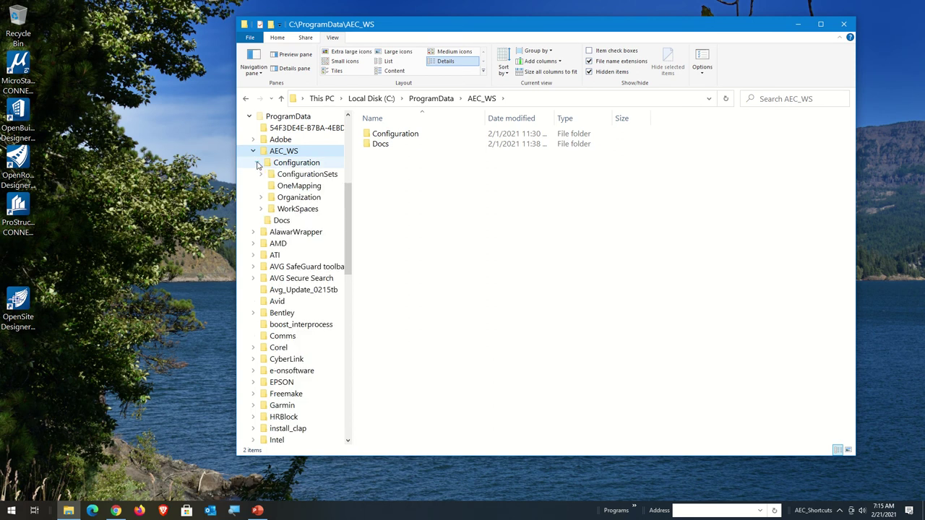
{"action": "left_click", "coordinate": [273, 166]}
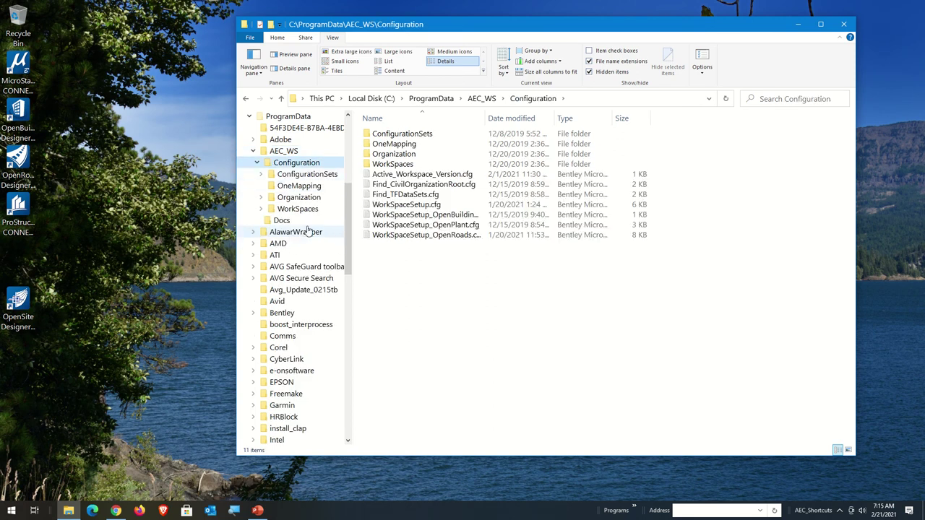
Check the file and folder count in the AEC_WS folder's properties, then collapse AEC_WS in the folder tree.
{"action": "left_click", "coordinate": [289, 151]}
{"action": "right_click", "coordinate": [291, 155]}
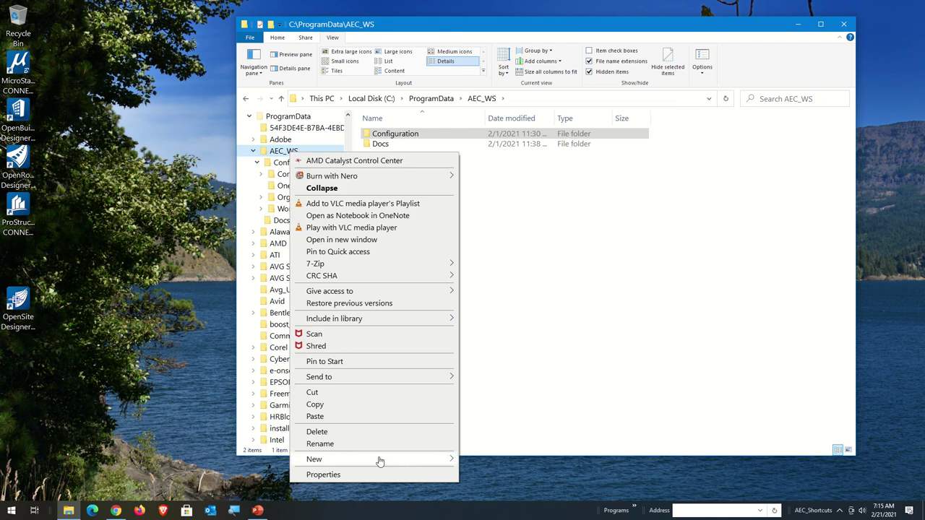
{"action": "left_click", "coordinate": [365, 474]}
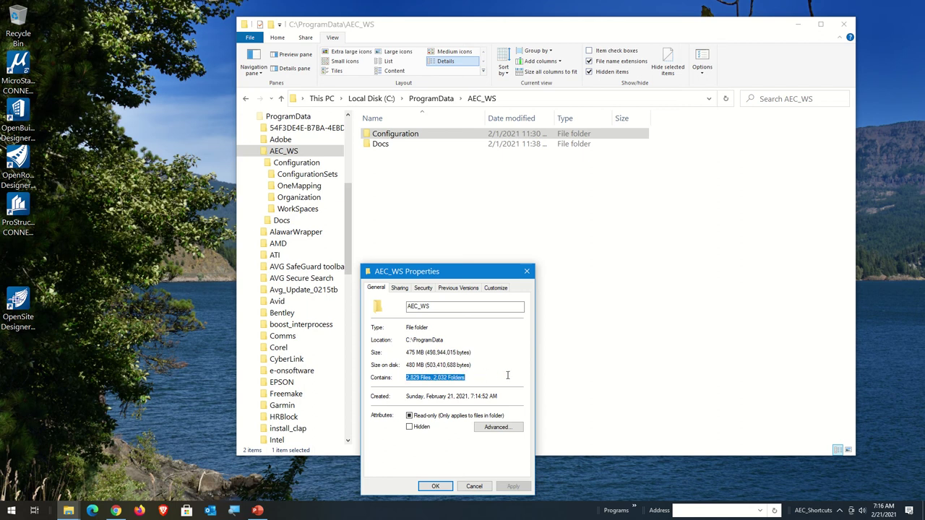
{"action": "left_click", "coordinate": [474, 487]}
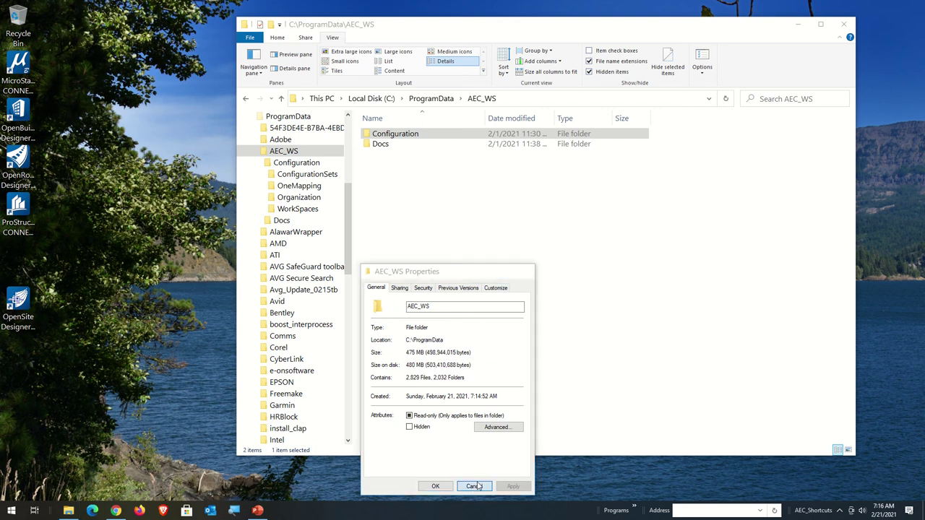
{"action": "left_click", "coordinate": [253, 151]}
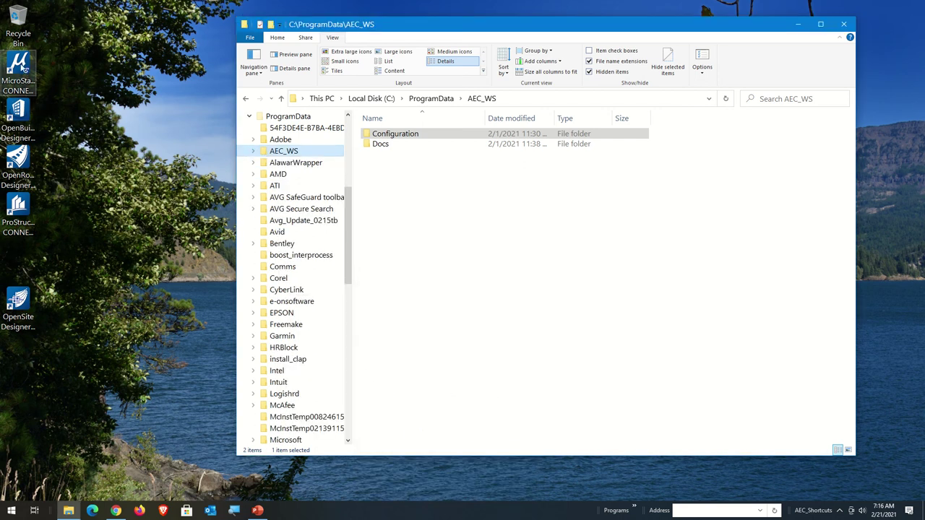
Launch MicroStation CONNECT Edition from the desktop and set the WorkSpace to AEC_English_WorkSpace.
{"action": "double_click", "coordinate": [20, 65]}
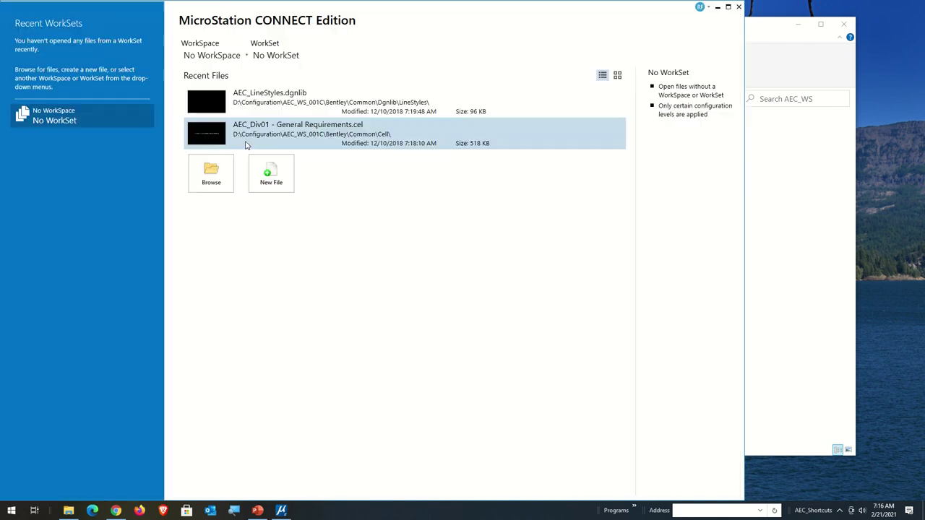
{"action": "left_click", "coordinate": [200, 61]}
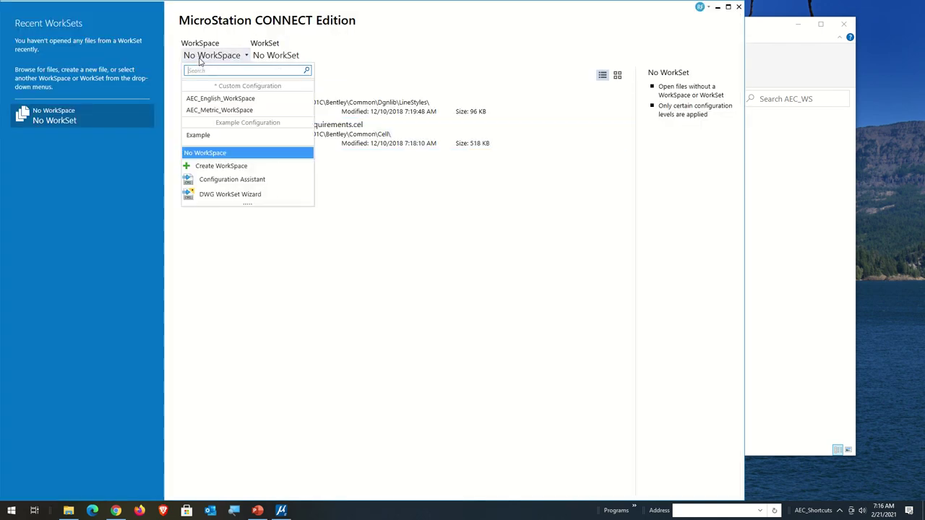
{"action": "left_click", "coordinate": [202, 100]}
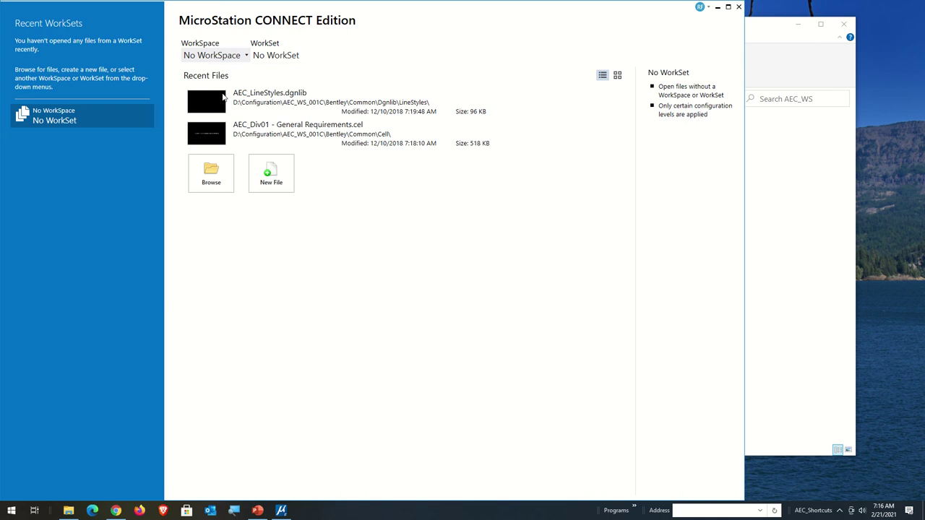
Review the available English WorkSets and select AEC_Testing_English as the active WorkSet.
{"action": "left_click", "coordinate": [356, 56]}
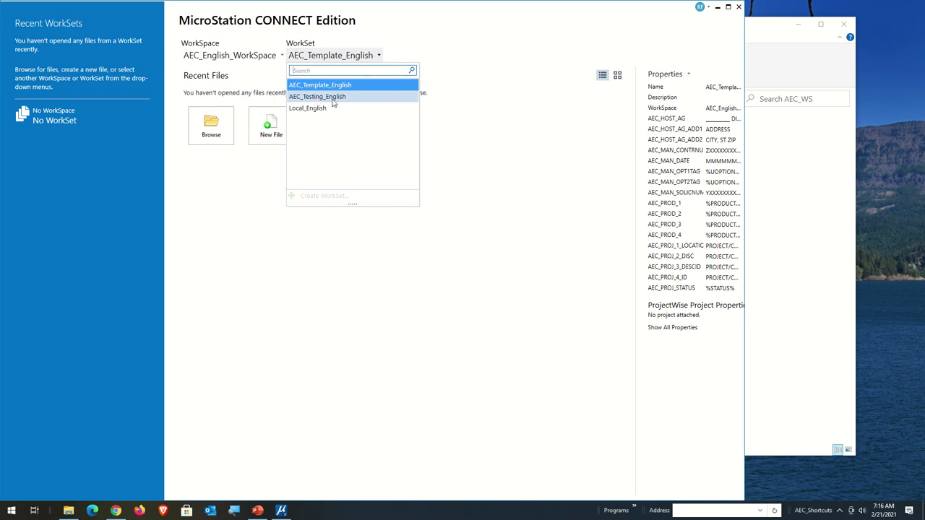
{"action": "left_click", "coordinate": [261, 191]}
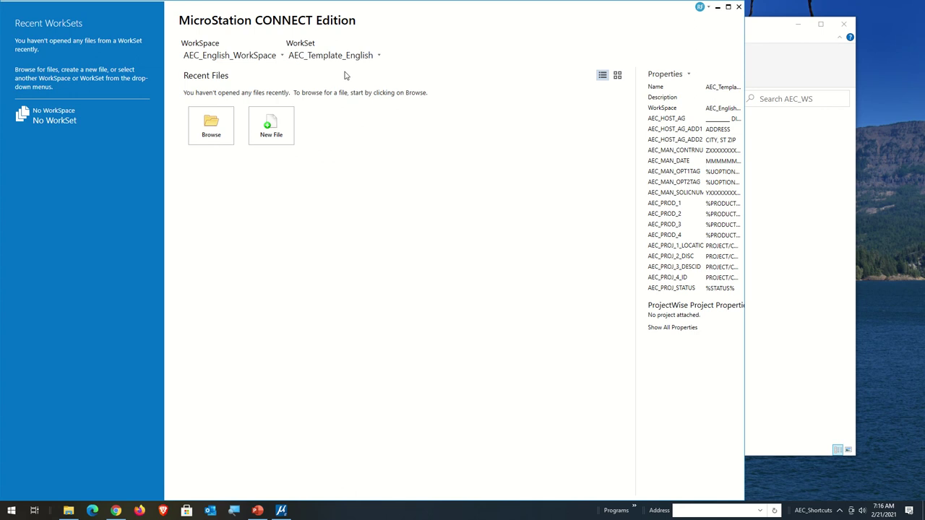
{"action": "left_click", "coordinate": [327, 57]}
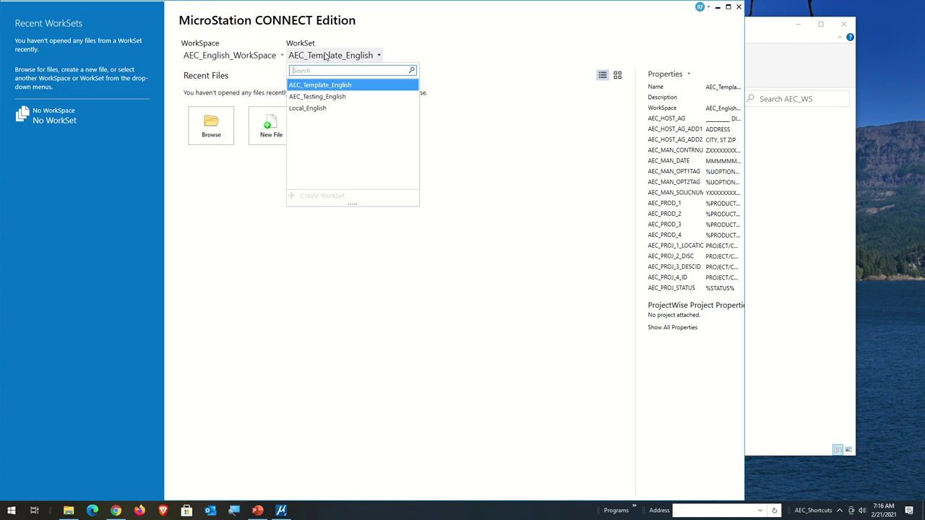
{"action": "left_click", "coordinate": [306, 98]}
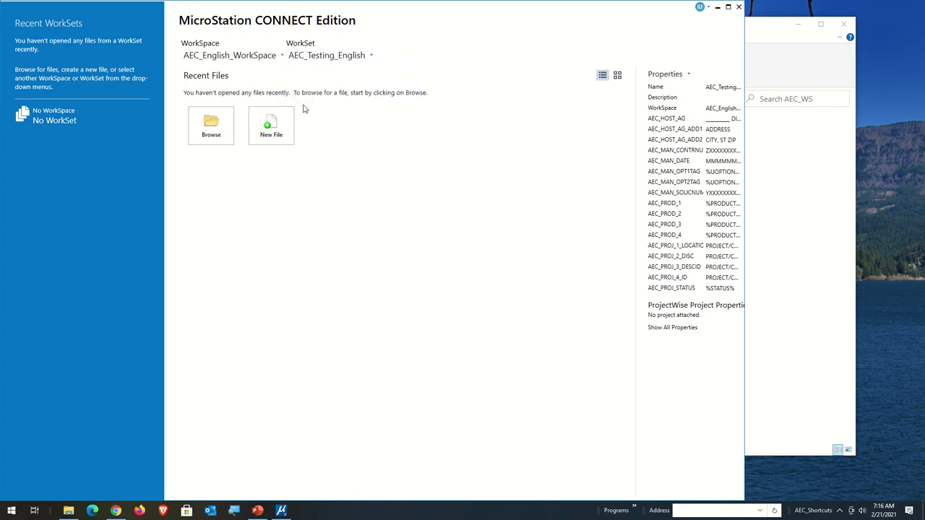
{"action": "left_click", "coordinate": [315, 57]}
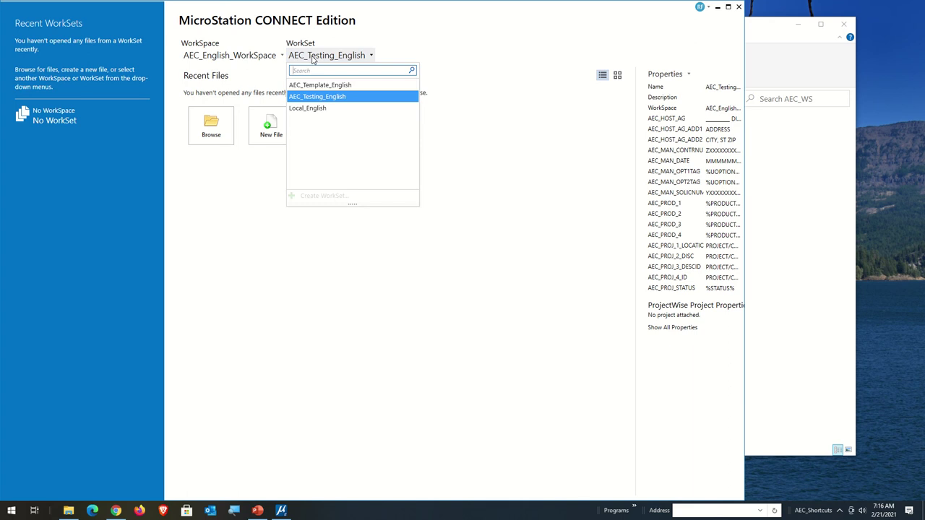
{"action": "left_click", "coordinate": [313, 59]}
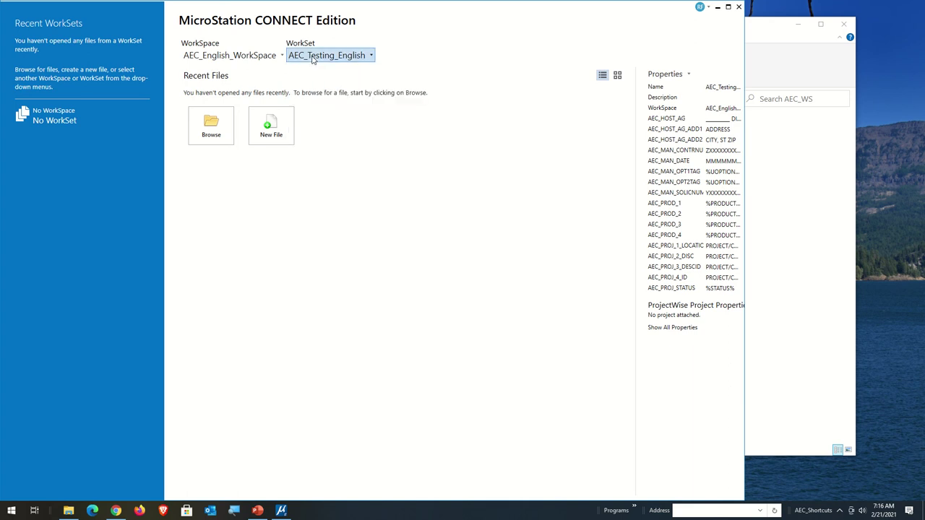
Show all properties of the AEC_Testing_English WorkSet, open its root folder and go up to the parent WorkSets folder.
{"action": "left_click", "coordinate": [671, 328]}
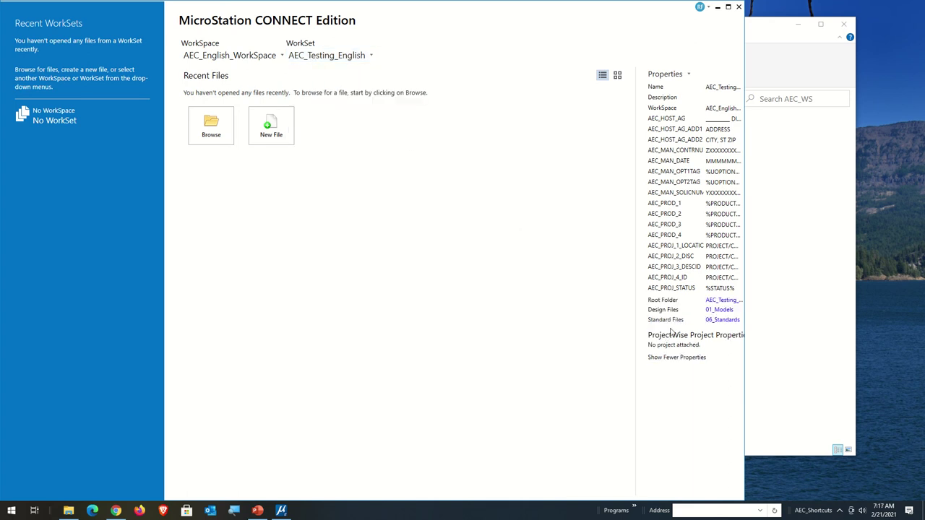
{"action": "left_click", "coordinate": [721, 300]}
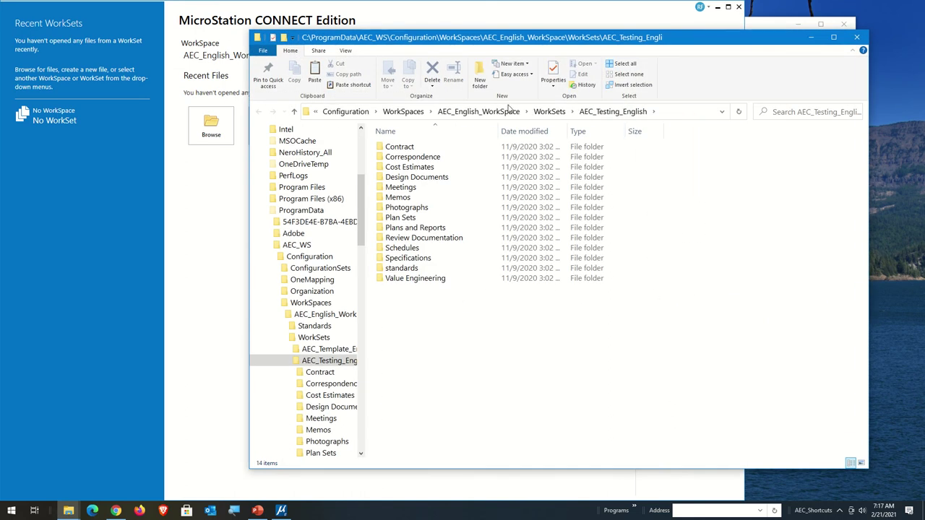
{"action": "left_click", "coordinate": [549, 113]}
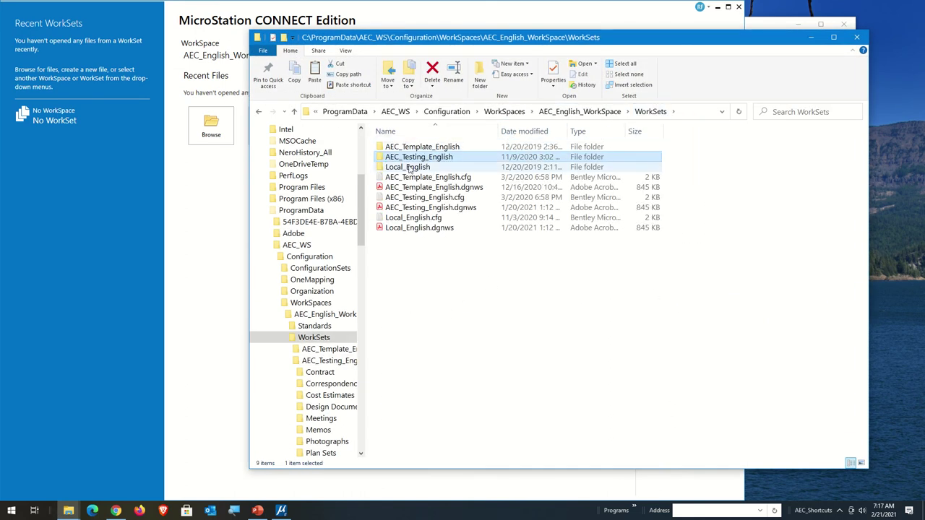
Delete the AEC_Testing_English folder with its .cfg and .dgnws files, and close the WorkSets folder window.
{"action": "left_click", "coordinate": [417, 199], "text": "ctrl"}
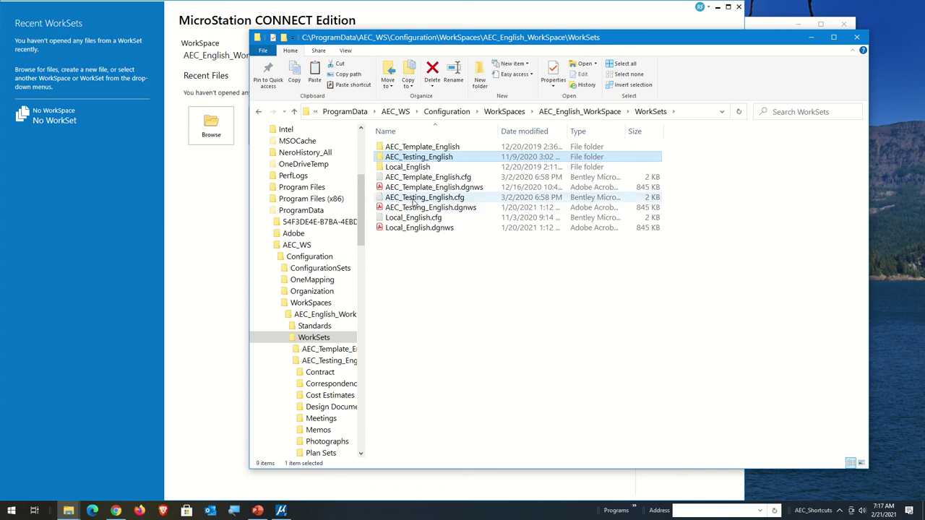
{"action": "left_click", "coordinate": [427, 208], "text": "ctrl"}
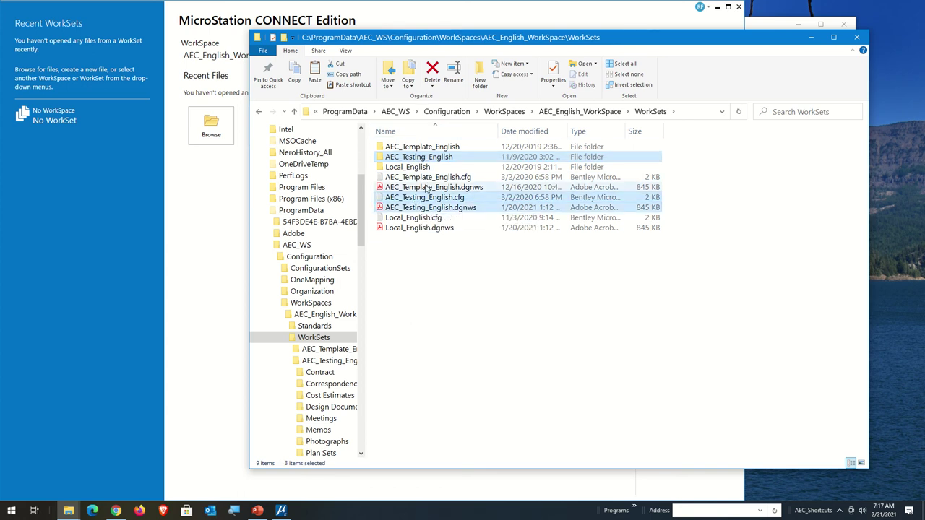
{"action": "left_click", "coordinate": [434, 70]}
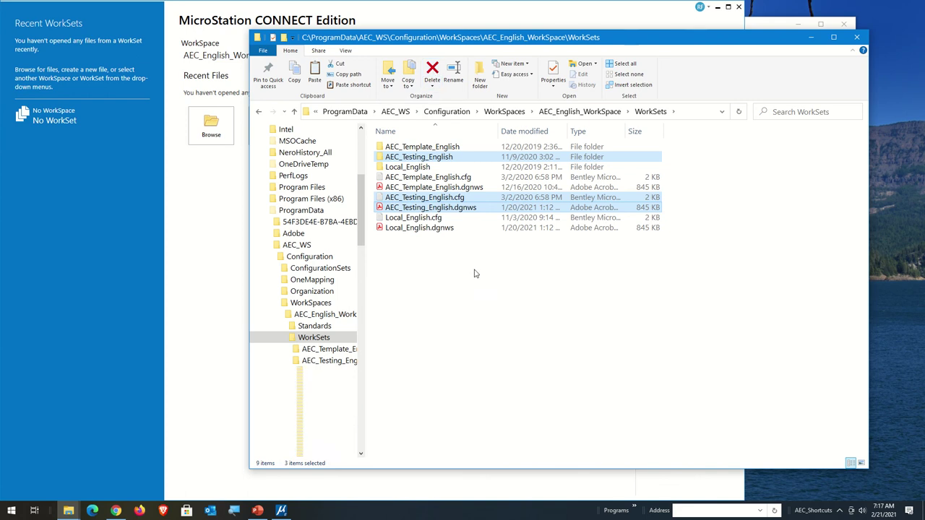
{"action": "left_click", "coordinate": [855, 39]}
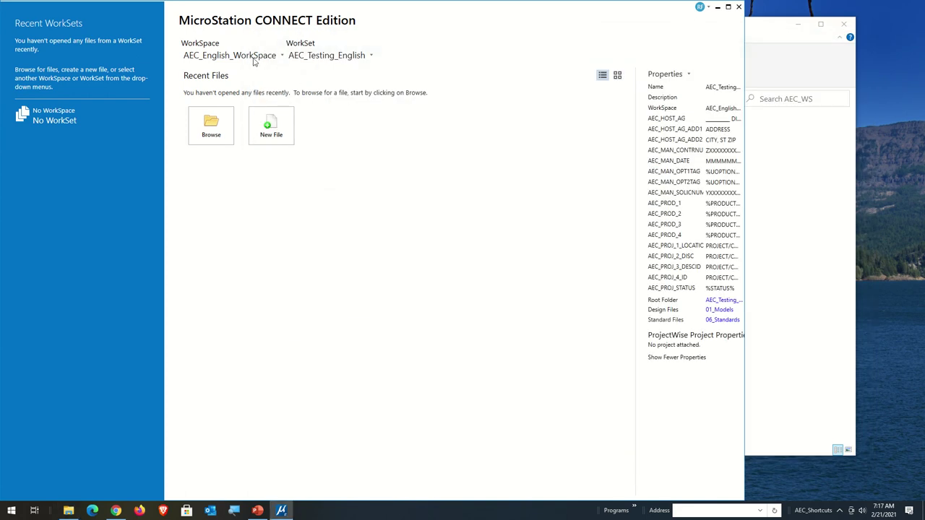
Set the WorkSpace to AEC_Metric_WorkSpace and the WorkSet to AEC_Testing_Metric, and open its root folder's parent WorkSets folder.
{"action": "left_click", "coordinate": [276, 56]}
{"action": "left_click", "coordinate": [258, 110]}
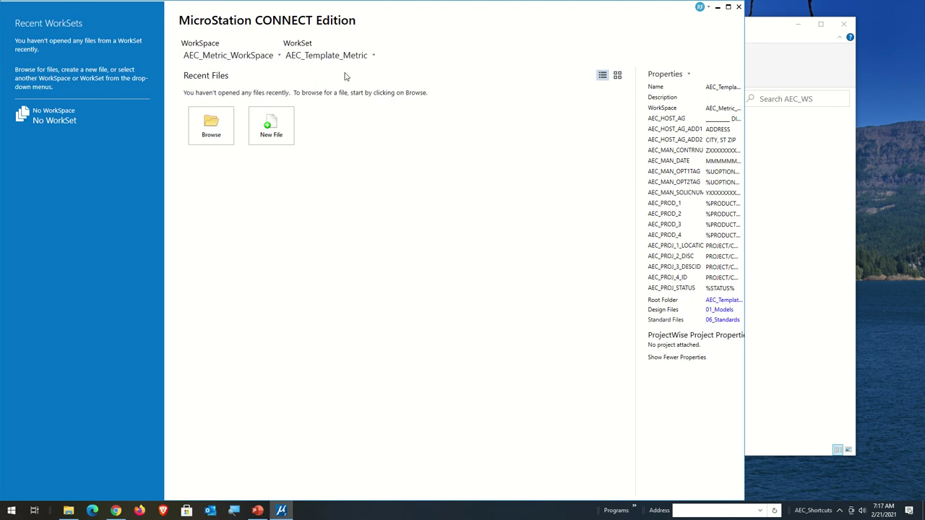
{"action": "left_click", "coordinate": [346, 56]}
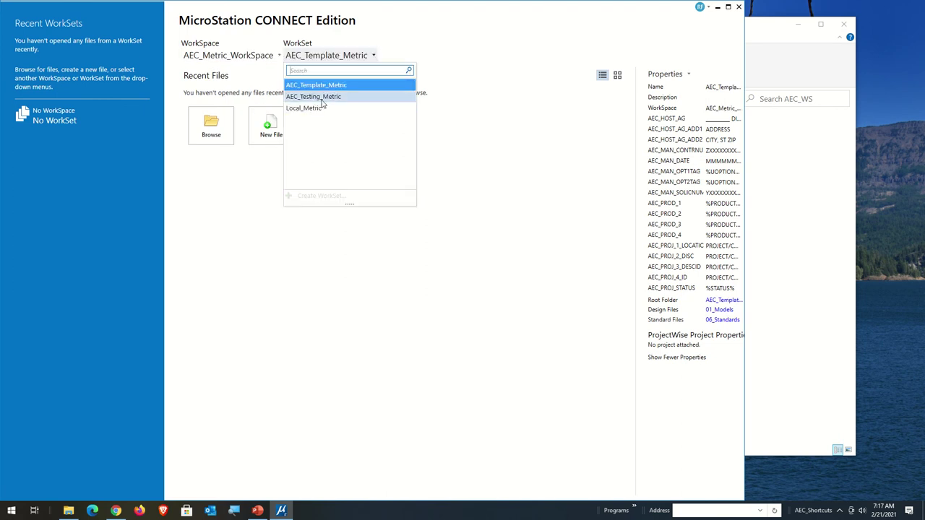
{"action": "left_click", "coordinate": [318, 97]}
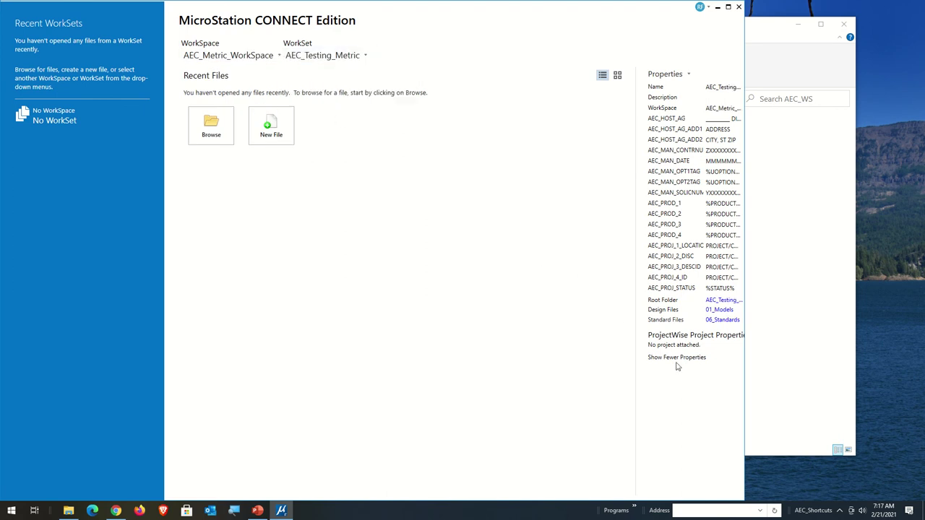
{"action": "left_click", "coordinate": [726, 302]}
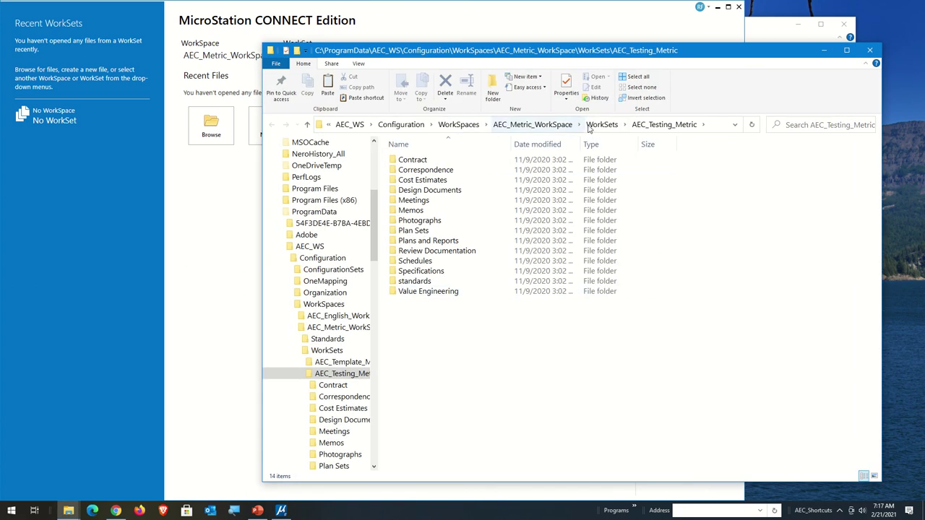
{"action": "left_click", "coordinate": [601, 125]}
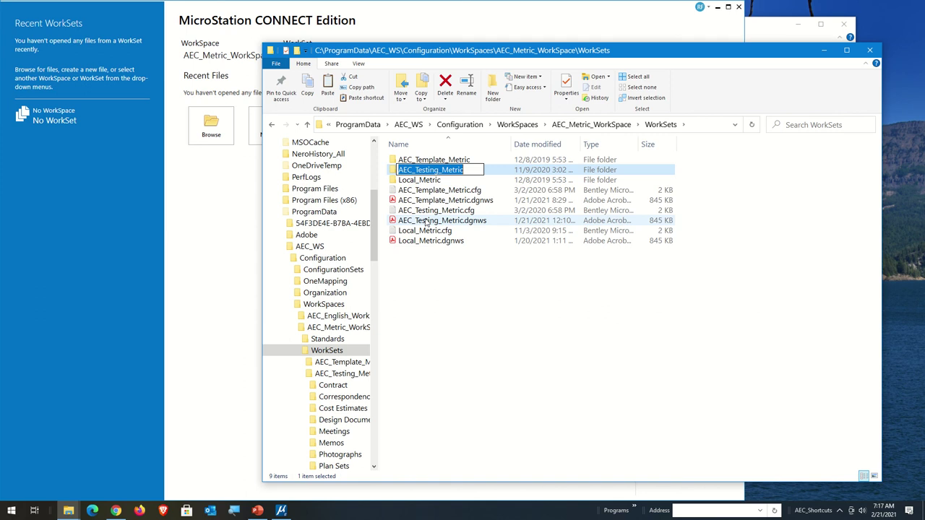
Delete the AEC_Testing_Metric folder with its .cfg and .dgnws files, and close the metric WorkSets folder window.
{"action": "left_click", "coordinate": [429, 221], "text": "ctrl"}
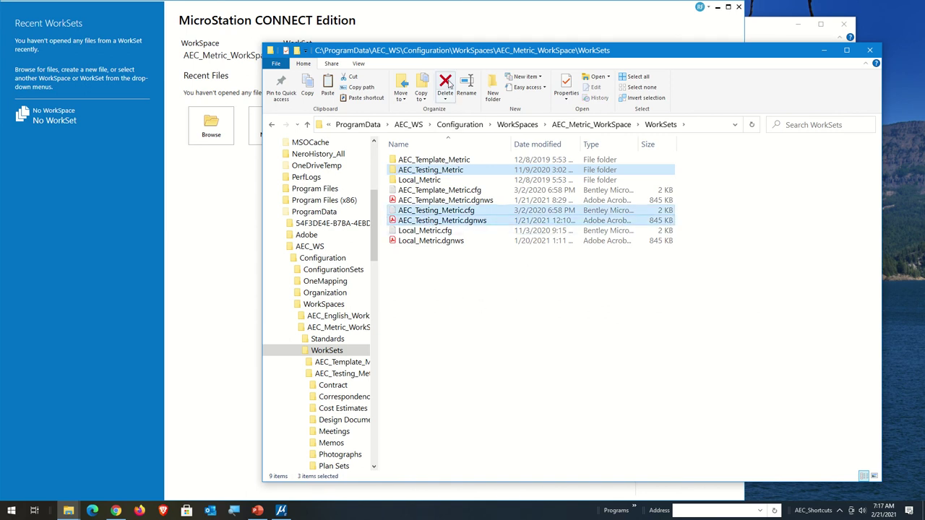
{"action": "left_click", "coordinate": [446, 86]}
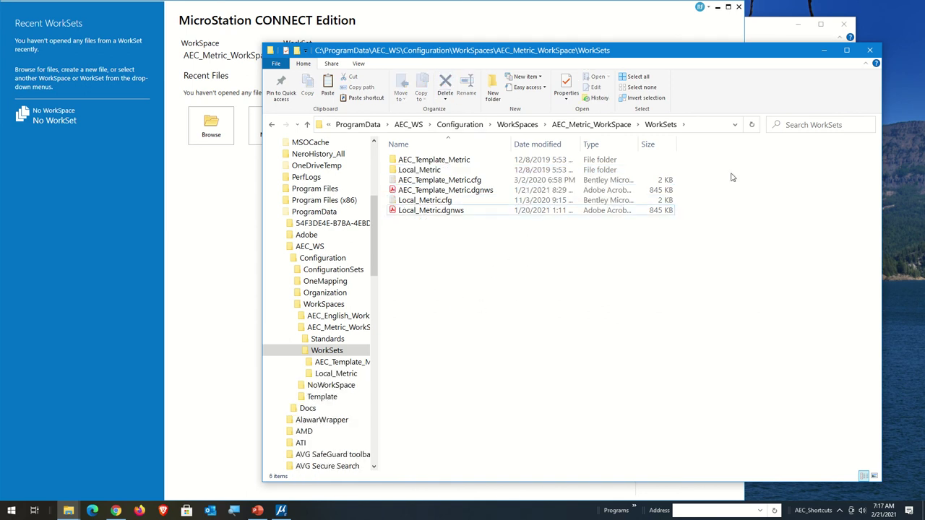
{"action": "left_click", "coordinate": [869, 50]}
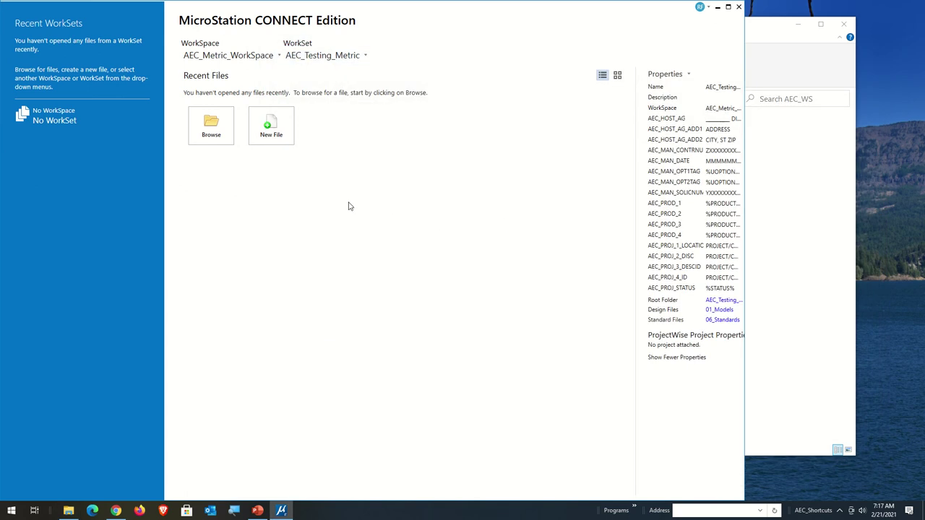
Switch the WorkSpace back to AEC_English_WorkSpace and check which WorkSets are still offered.
{"action": "left_click", "coordinate": [278, 56]}
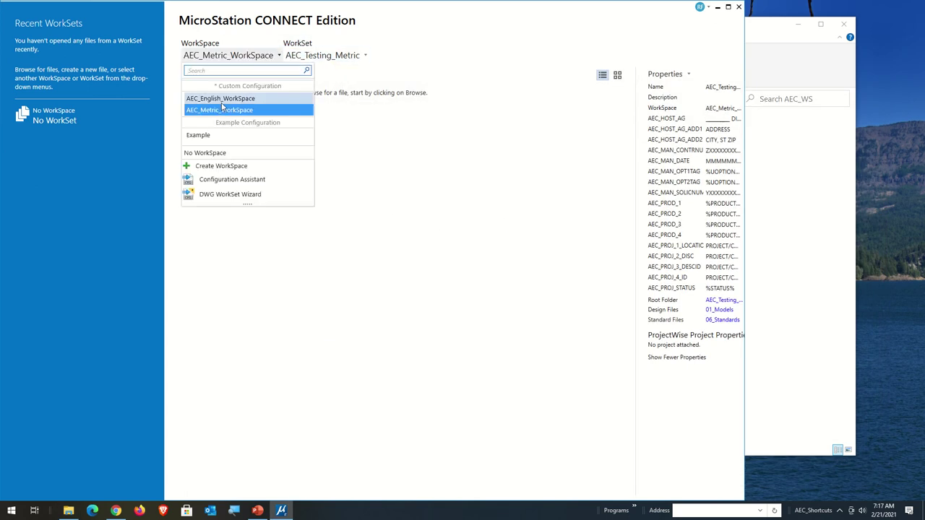
{"action": "left_click", "coordinate": [230, 103]}
{"action": "left_click", "coordinate": [353, 59]}
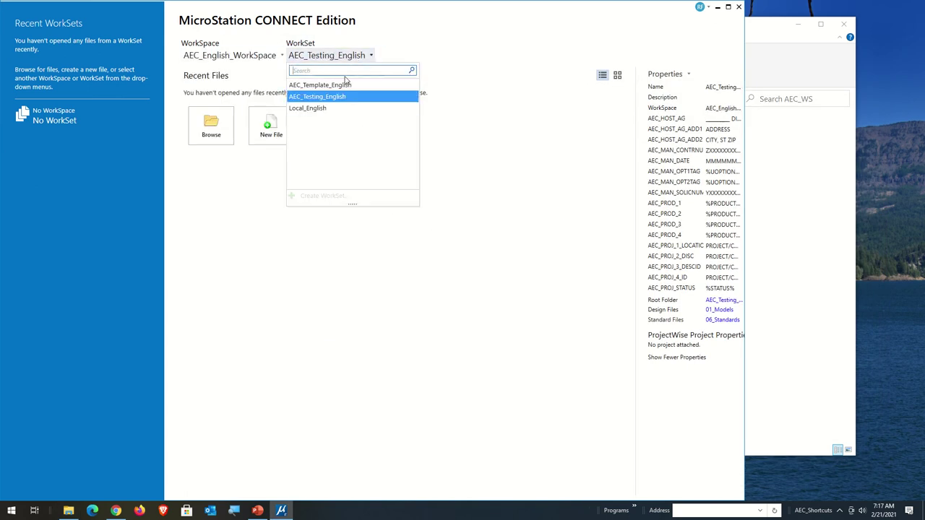
{"action": "left_click", "coordinate": [528, 224]}
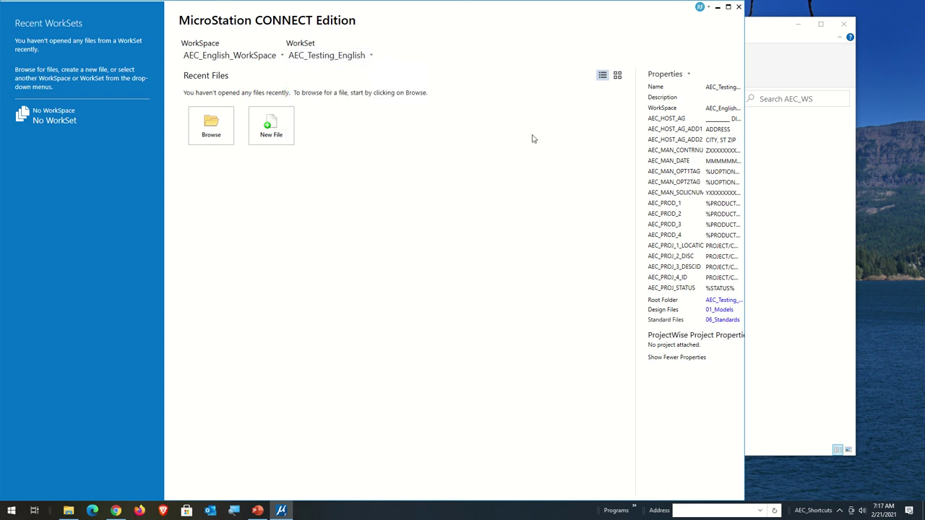
Restart MicroStation CONNECT Edition, set the WorkSpace to AEC_English_WorkSpace and list its WorkSets.
{"action": "left_click", "coordinate": [739, 7]}
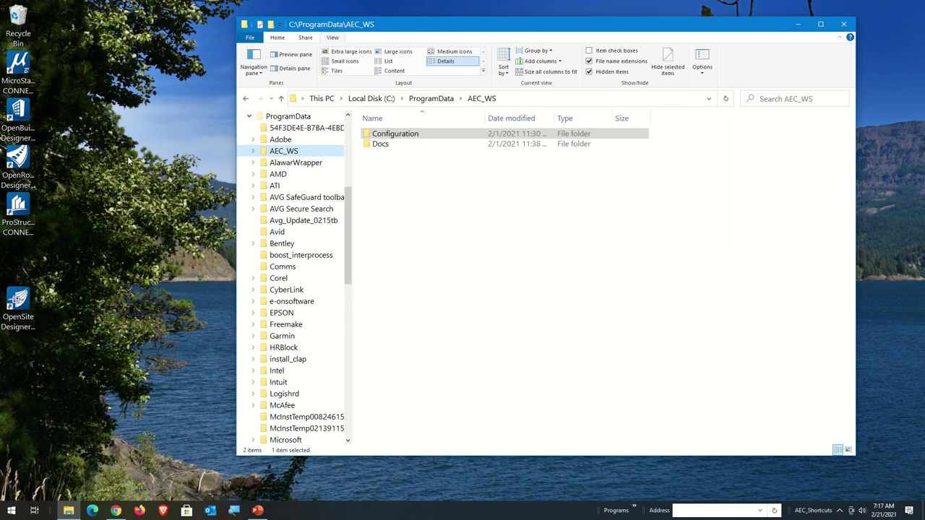
{"action": "double_click", "coordinate": [18, 71]}
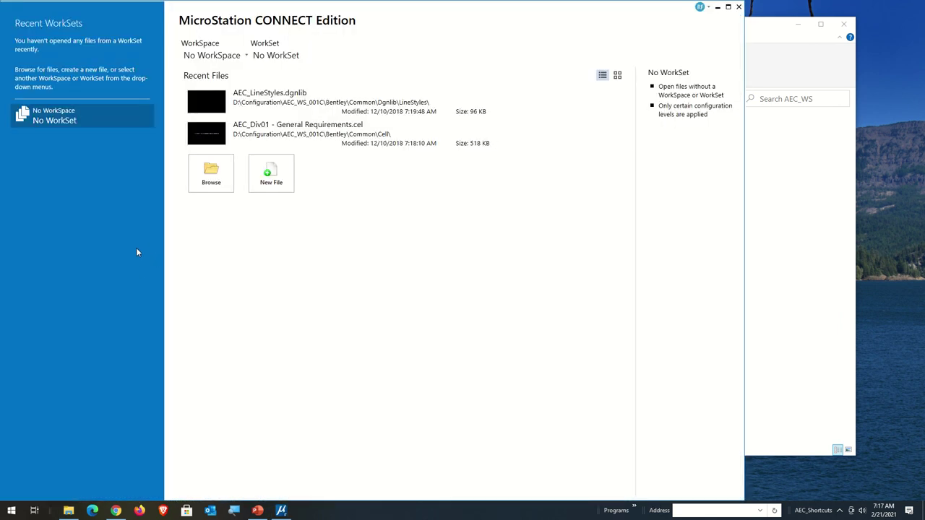
{"action": "left_click", "coordinate": [206, 56]}
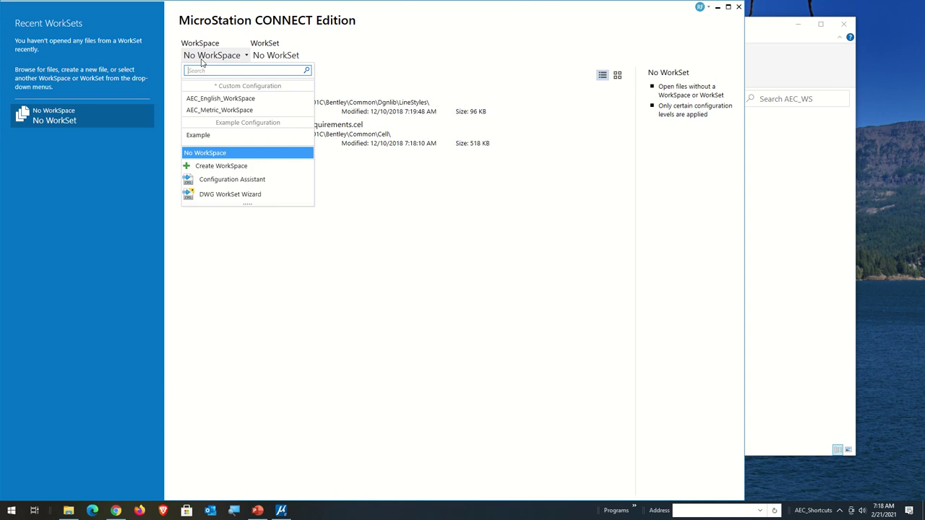
{"action": "left_click", "coordinate": [216, 99]}
{"action": "left_click", "coordinate": [334, 55]}
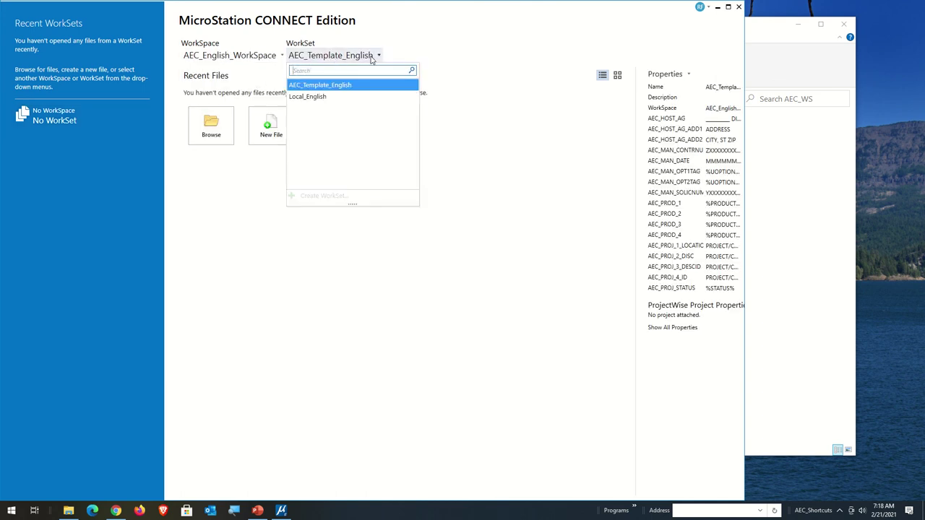
Alternate the active WorkSet between Local_English and AEC_Template_English, ending on AEC_Template_English.
{"action": "left_click", "coordinate": [305, 96]}
{"action": "left_click", "coordinate": [321, 58]}
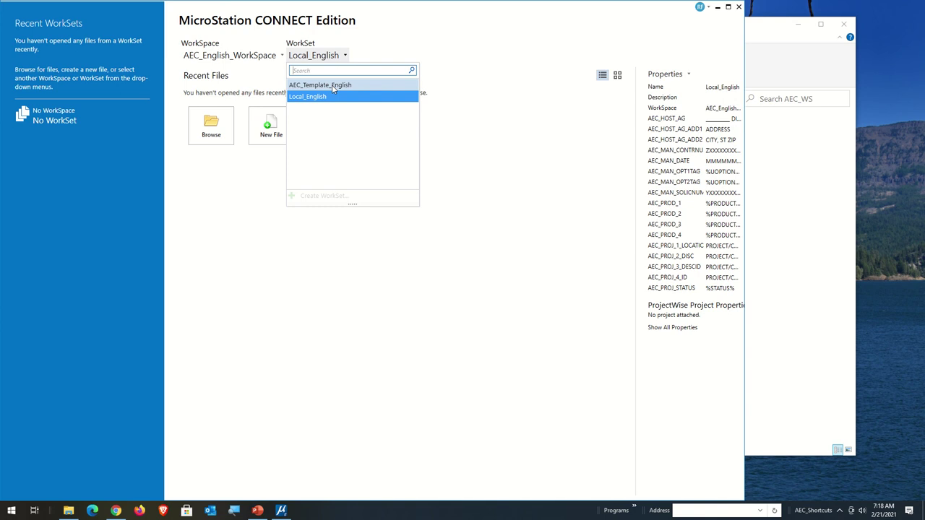
{"action": "left_click", "coordinate": [334, 85]}
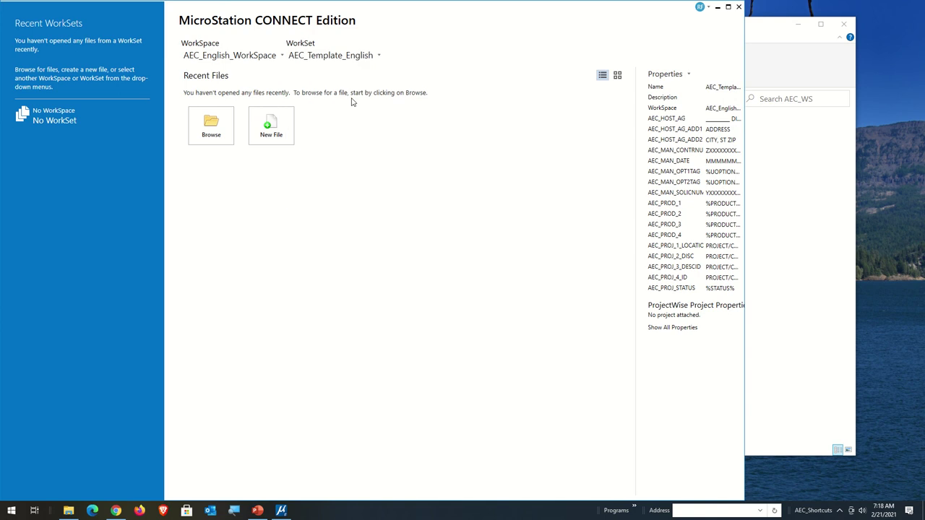
{"action": "left_click", "coordinate": [314, 58]}
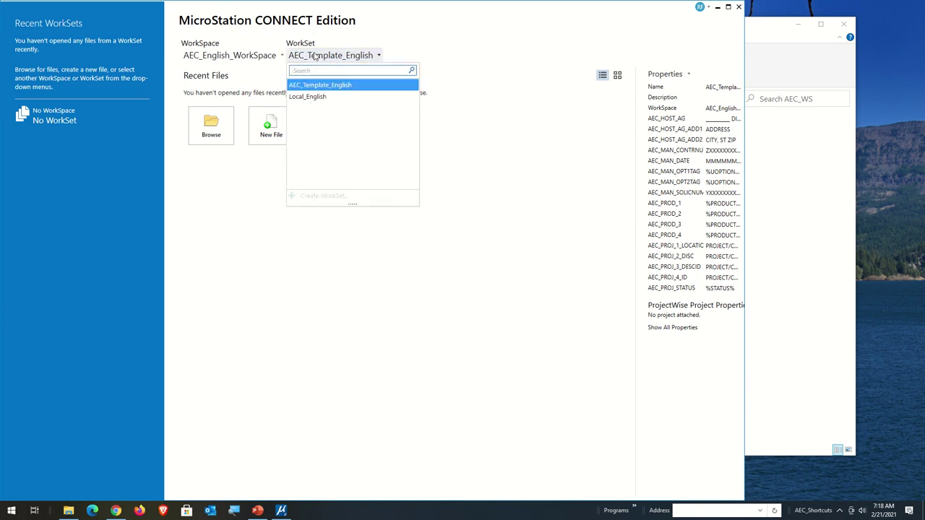
{"action": "left_click", "coordinate": [311, 97]}
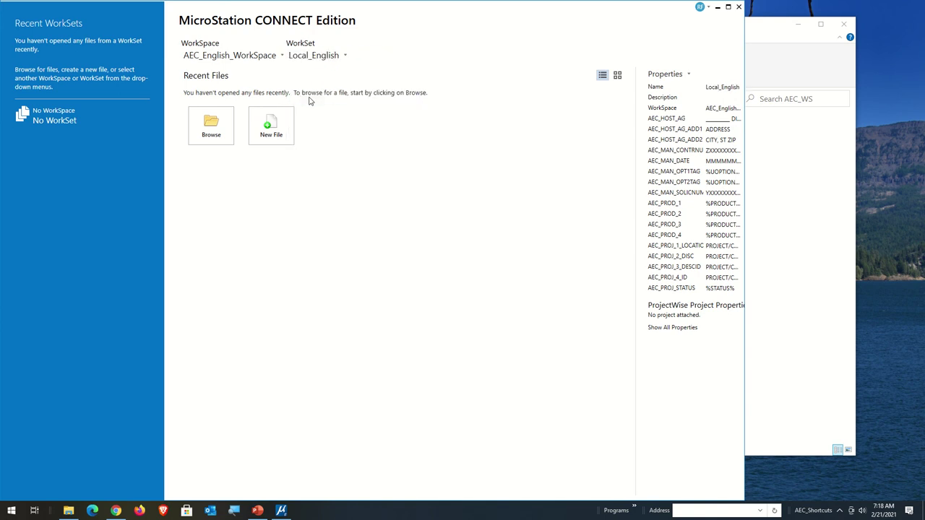
{"action": "left_click", "coordinate": [320, 58]}
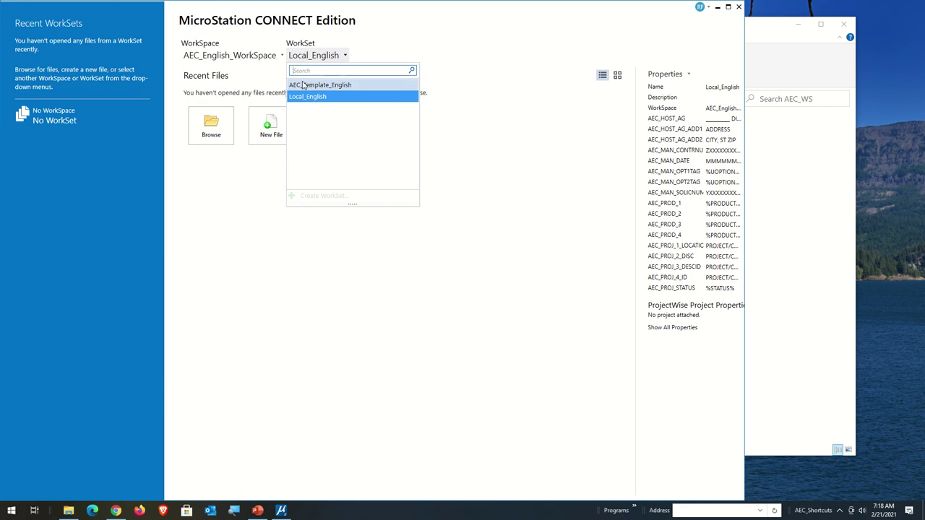
{"action": "left_click", "coordinate": [304, 84]}
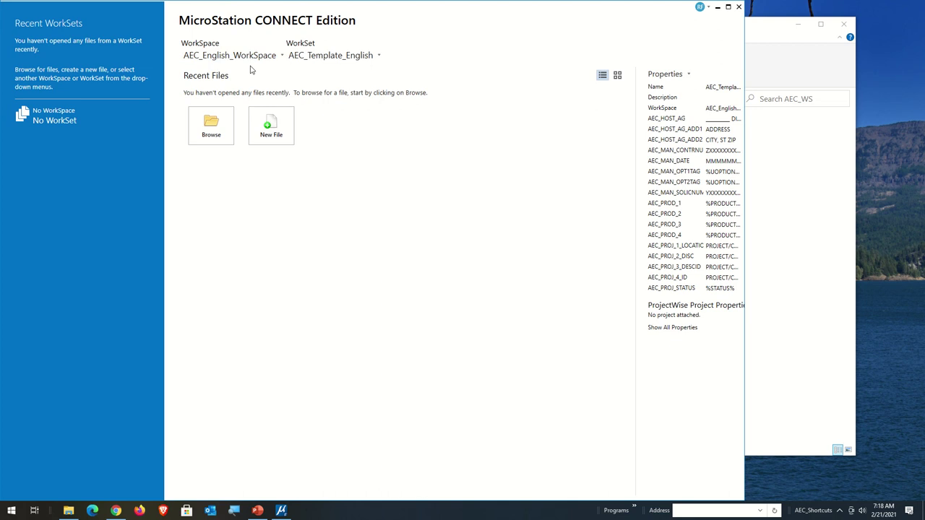
Check the WorkSets offered in AEC_Metric_WorkSpace, return to AEC_English_WorkSpace and check its WorkSets.
{"action": "left_click", "coordinate": [214, 62]}
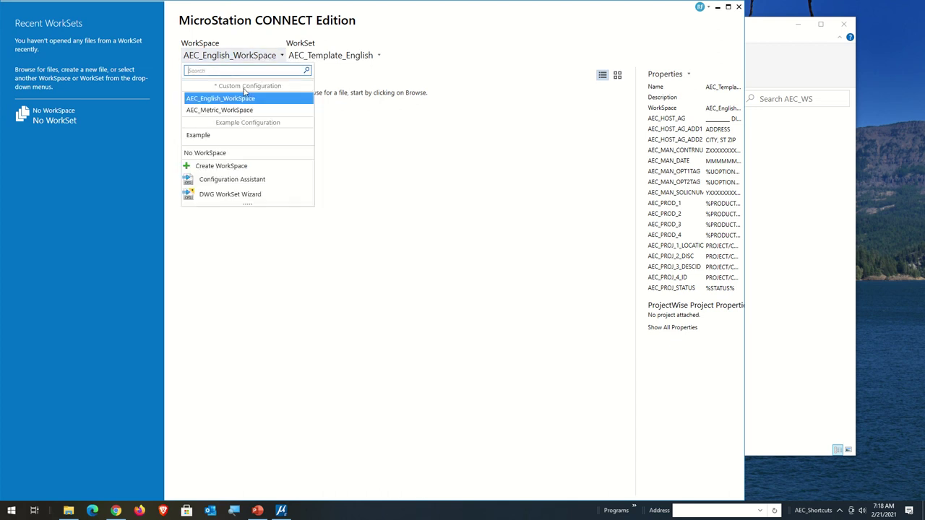
{"action": "left_click", "coordinate": [237, 109]}
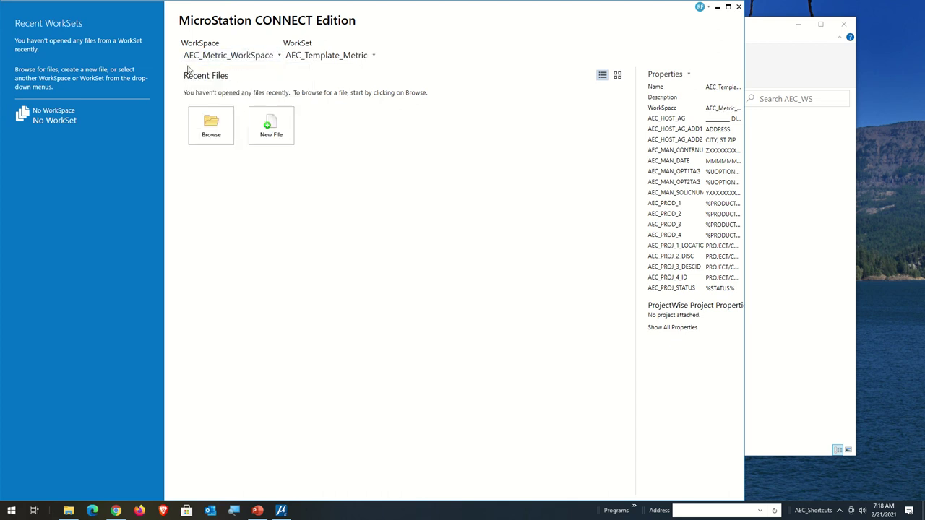
{"action": "left_click", "coordinate": [309, 57]}
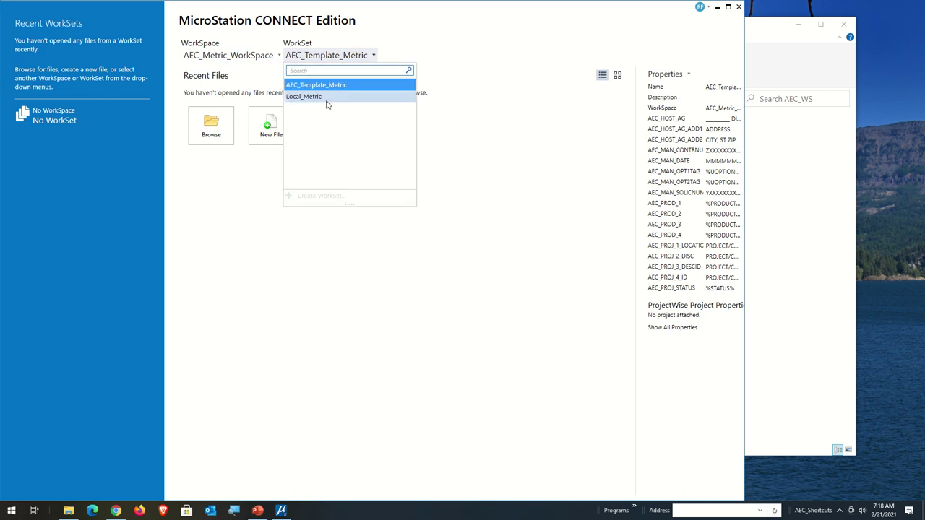
{"action": "left_click", "coordinate": [232, 61]}
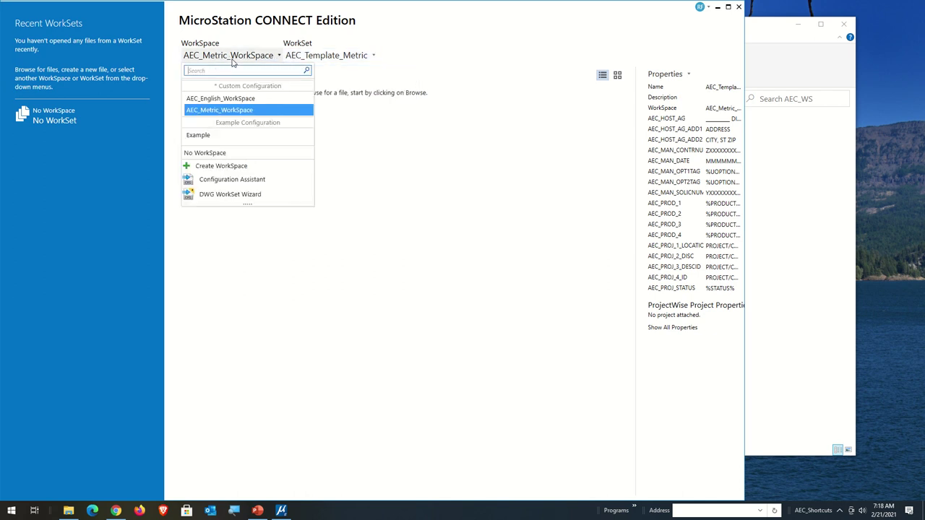
{"action": "left_click", "coordinate": [213, 101]}
{"action": "left_click", "coordinate": [333, 57]}
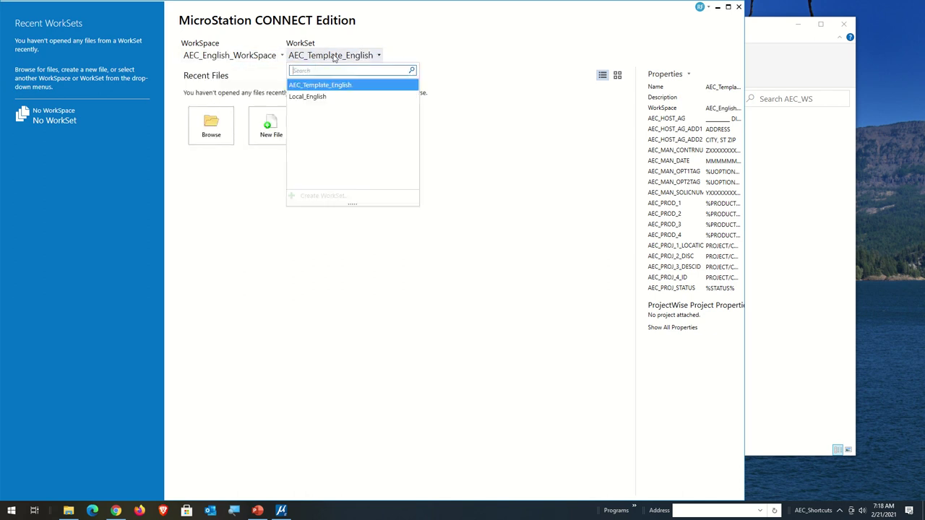
{"action": "left_click", "coordinate": [305, 207]}
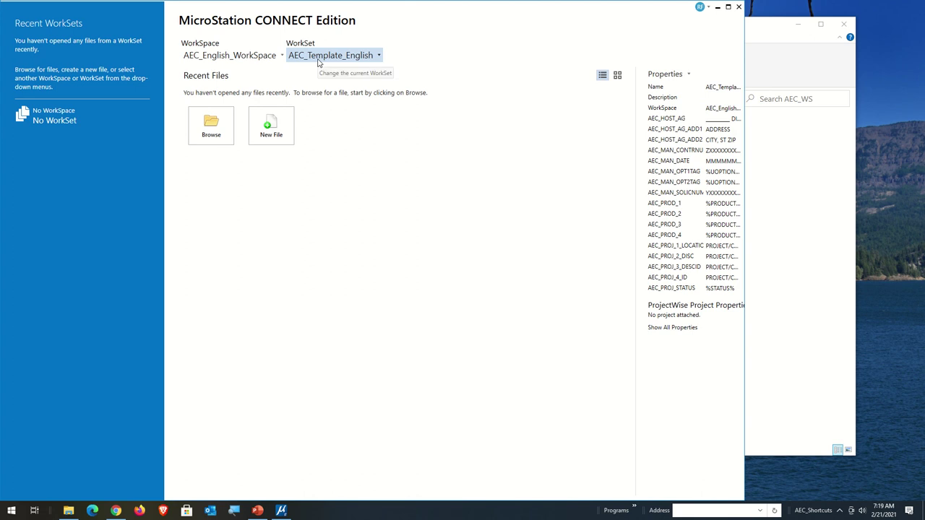
Switch to File Explorer, expand AEC_WS and its Configuration folder, and show the ConfigurationSets folder.
{"action": "left_click", "coordinate": [770, 42]}
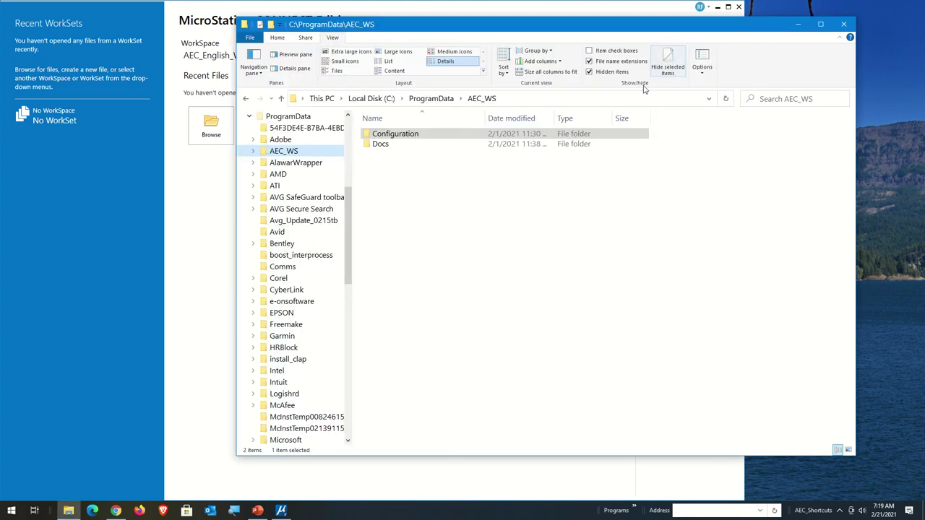
{"action": "left_click", "coordinate": [253, 151]}
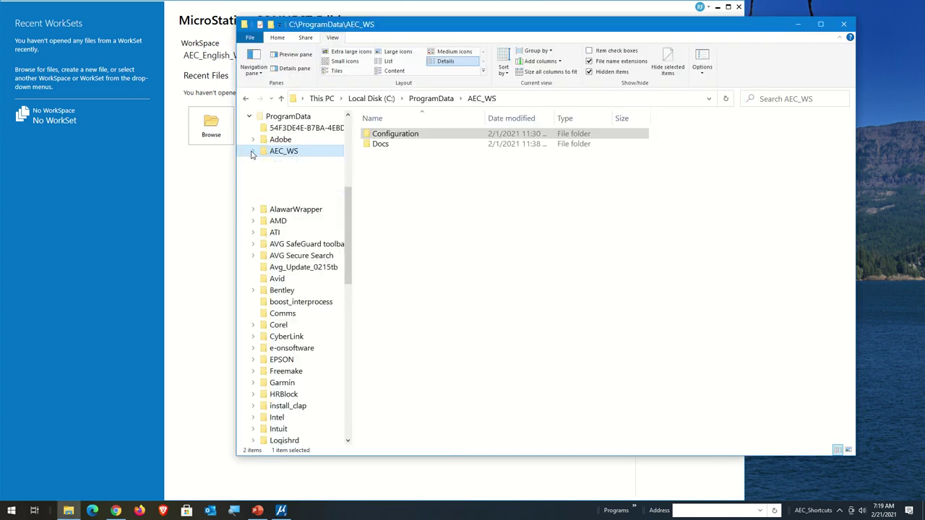
{"action": "left_click", "coordinate": [282, 175]}
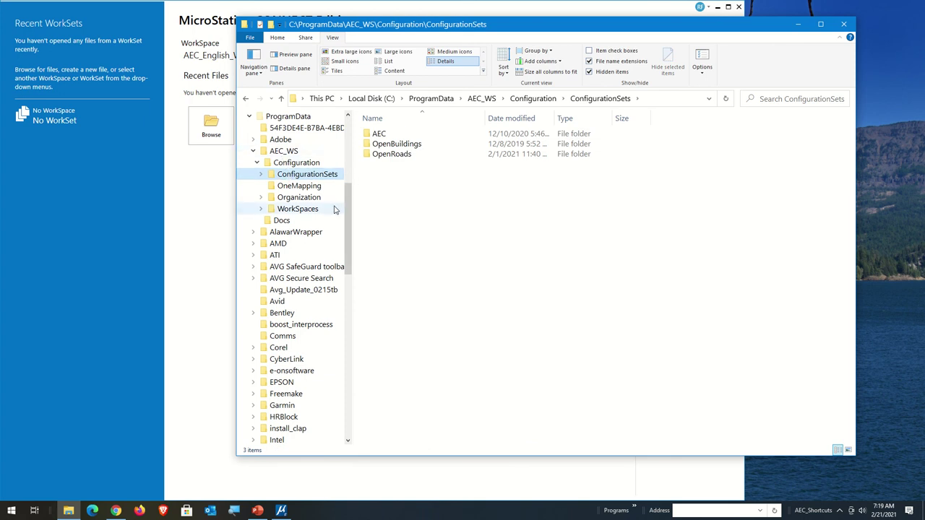
{"action": "left_click", "coordinate": [297, 209]}
{"action": "scroll", "coordinate": [289, 231], "scroll_direction": "up", "scroll_amount": 3}
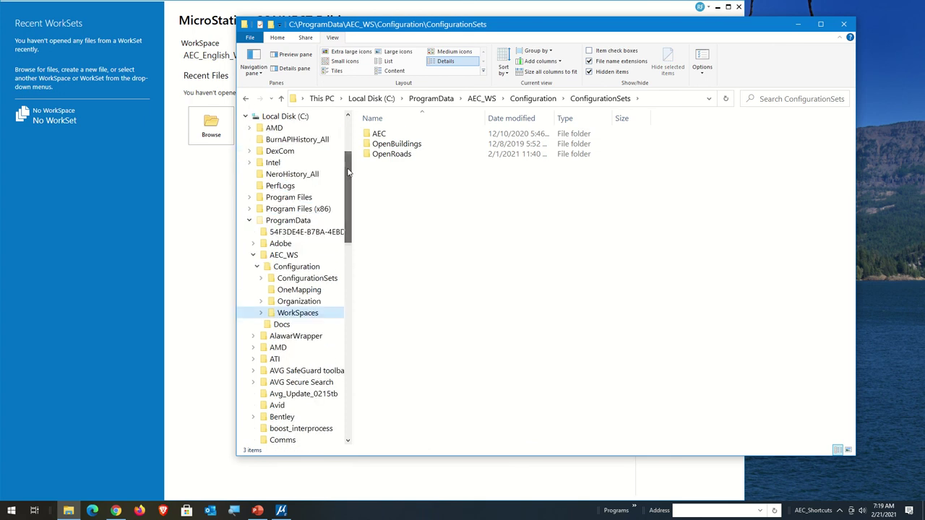
{"action": "left_click", "coordinate": [302, 280]}
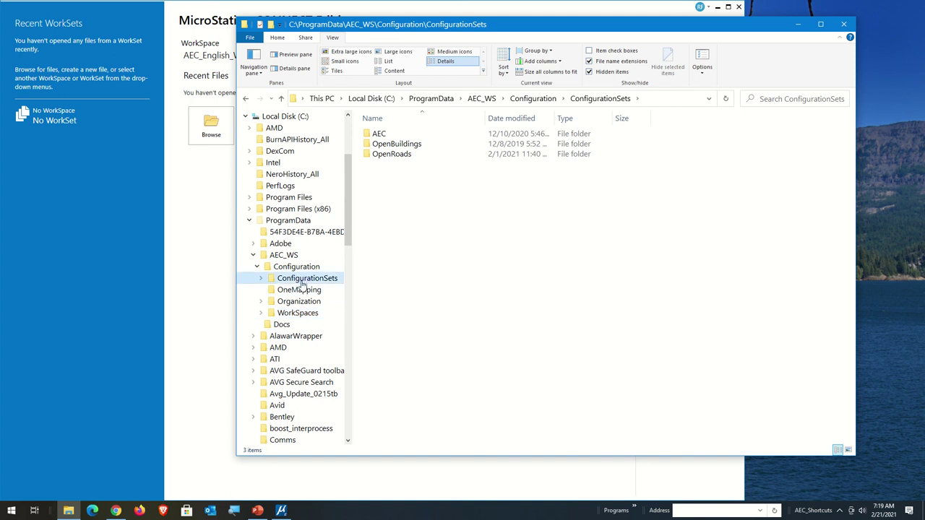
Expand ConfigurationSets, AEC and AEC_English in the folder tree, and display the contents of AEC_English.
{"action": "left_click", "coordinate": [261, 279]}
{"action": "left_click", "coordinate": [265, 290]}
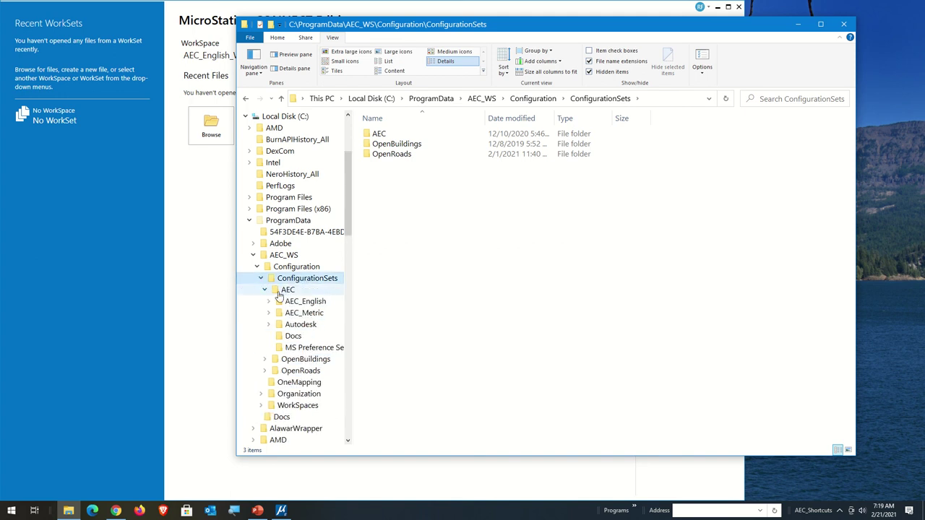
{"action": "left_click", "coordinate": [268, 301]}
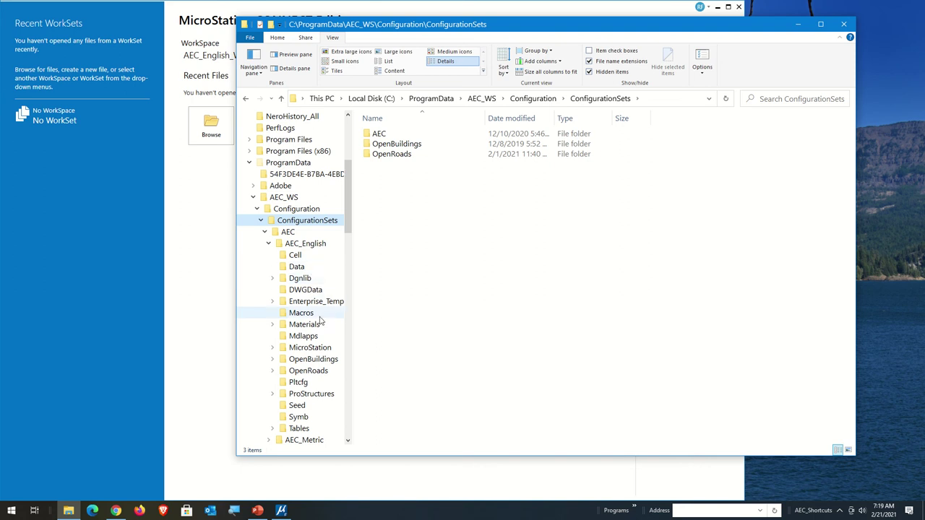
{"action": "left_click", "coordinate": [307, 243]}
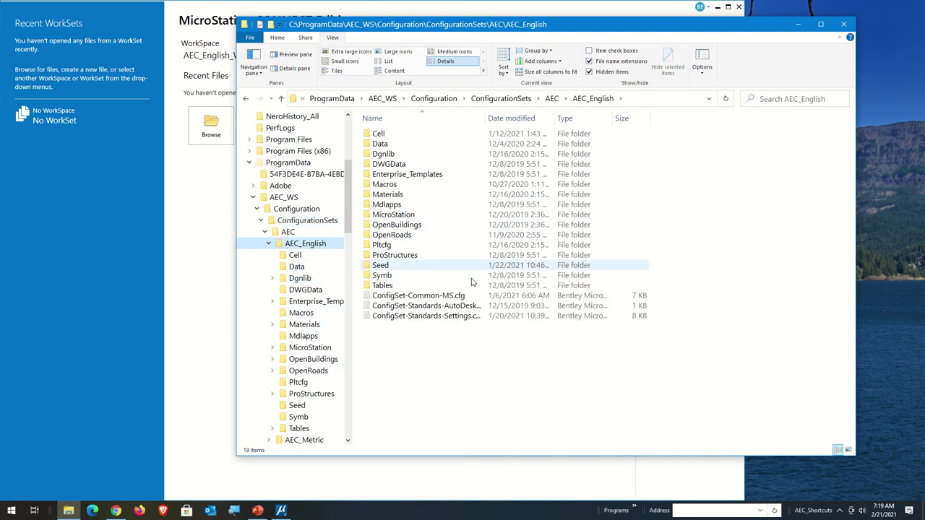
Widen the Name column in the AEC_English folder and open ConfigSet-Standards-Settings.cfg for editing.
{"action": "left_click_drag", "start_coordinate": [520, 118], "coordinate": [556, 118]}
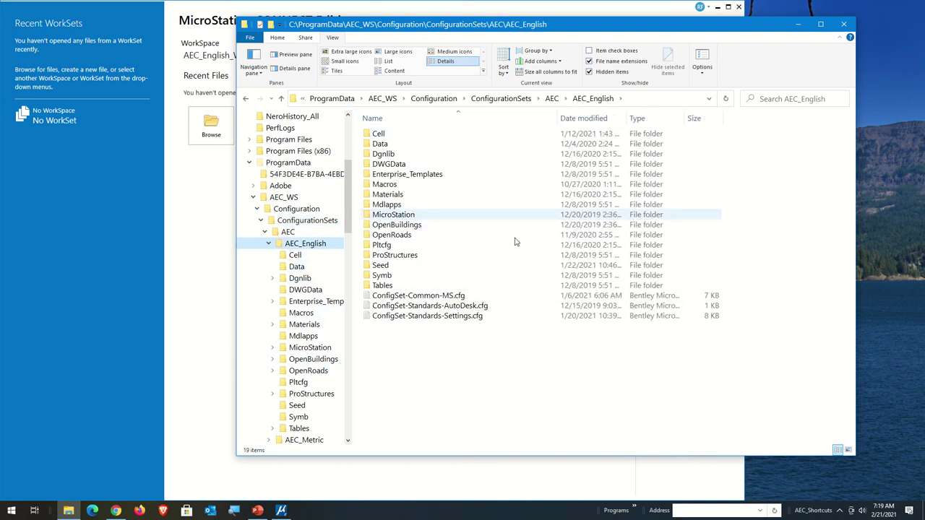
{"action": "left_click", "coordinate": [405, 317]}
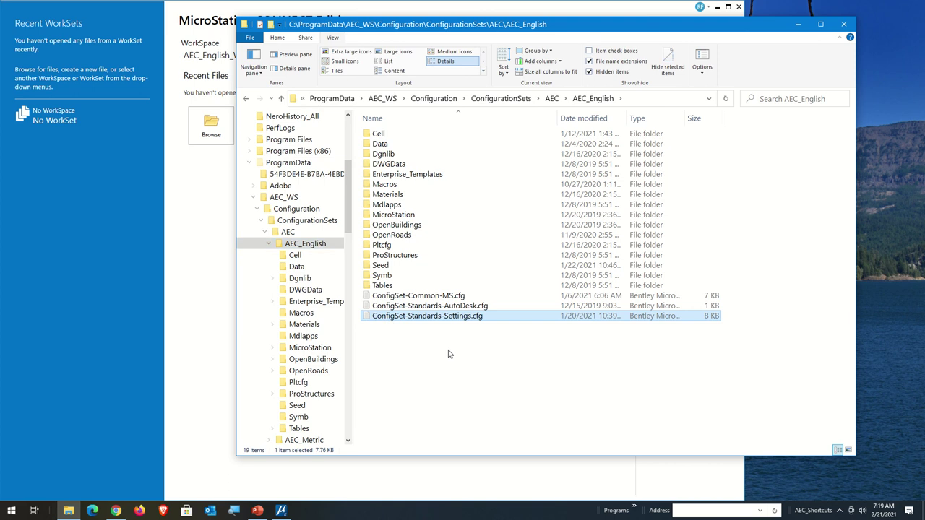
{"action": "double_click", "coordinate": [394, 316]}
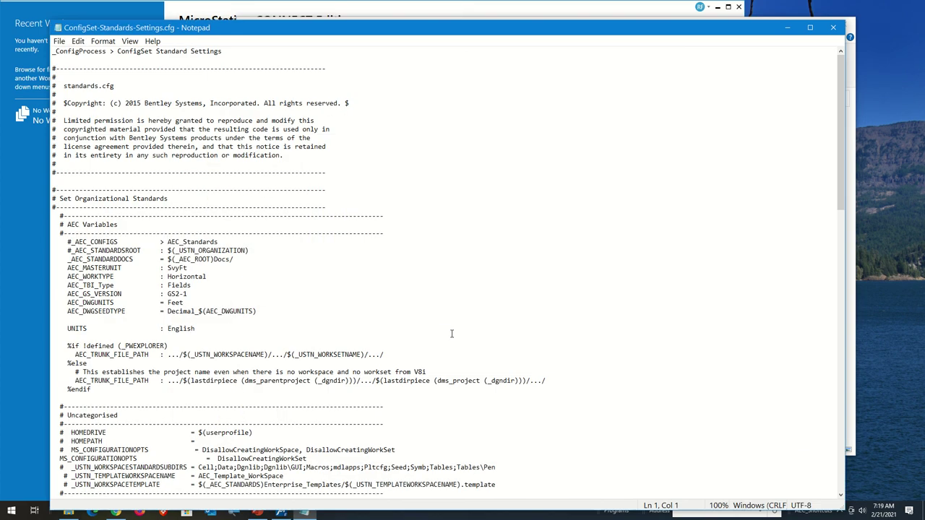
{"action": "left_click_drag", "start_coordinate": [463, 32], "coordinate": [537, 11]}
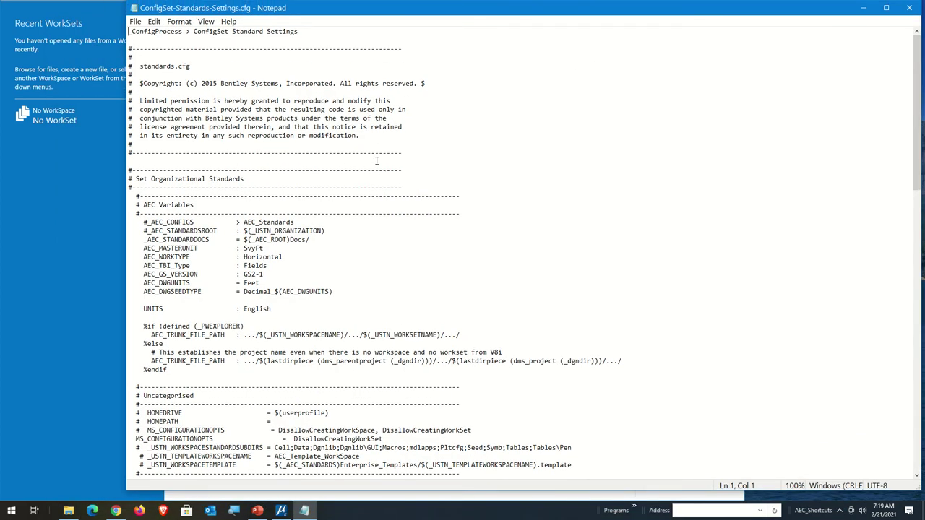
Comment out the active MS_CONFIGURATIONOPTS = DisallowCreatingWorkSet line under Uncategorised by prefixing it with #.
{"action": "scroll", "coordinate": [183, 359], "scroll_direction": "down", "scroll_amount": 6}
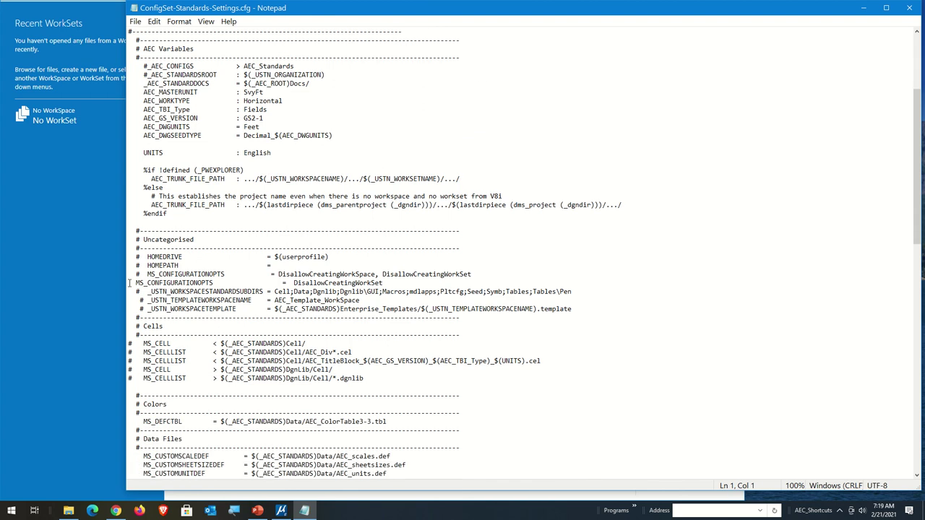
{"action": "left_click_drag", "start_coordinate": [130, 283], "coordinate": [107, 285]}
{"action": "left_click", "coordinate": [403, 284]}
{"action": "left_click", "coordinate": [123, 280]}
{"action": "type", "text": "#"}
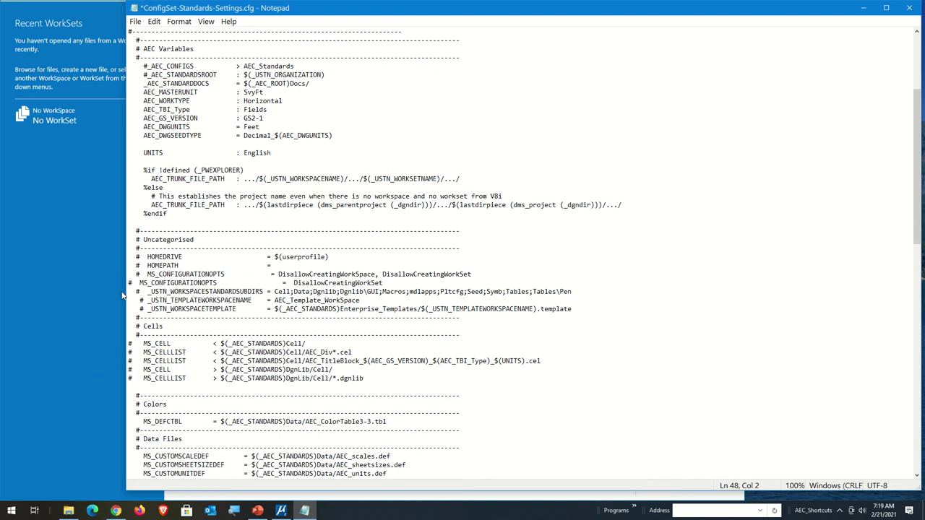
{"action": "left_click_drag", "start_coordinate": [129, 282], "coordinate": [133, 285]}
{"action": "left_click_drag", "start_coordinate": [136, 283], "coordinate": [225, 282]}
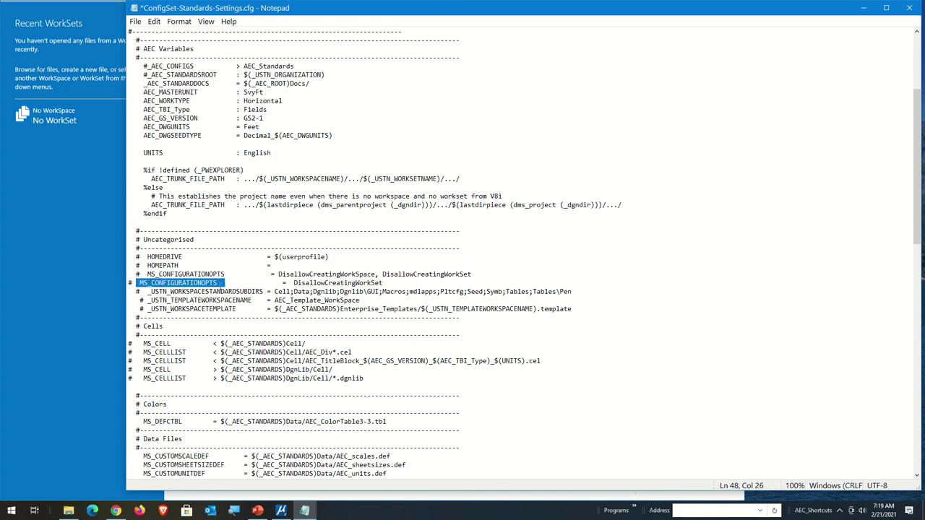
Save the edited AEC_English settings file and close it.
{"action": "left_click", "coordinate": [135, 22]}
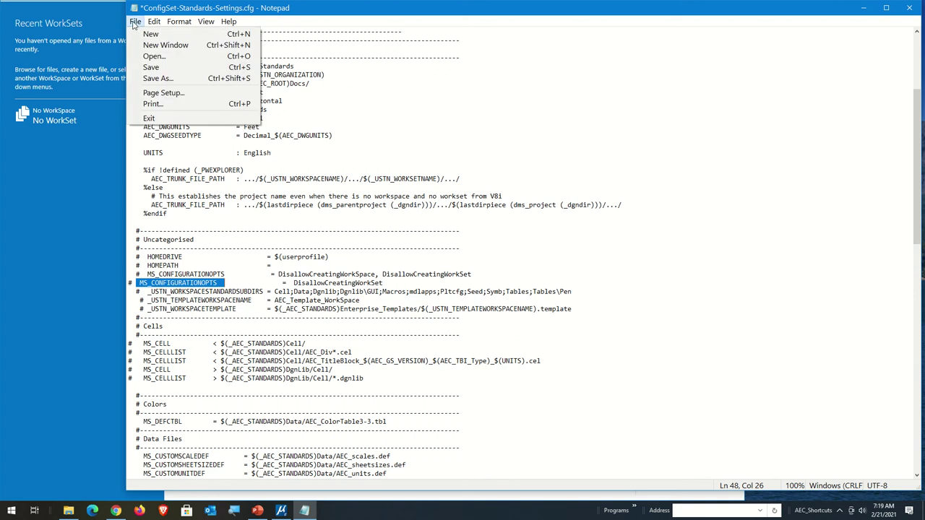
{"action": "left_click", "coordinate": [159, 68]}
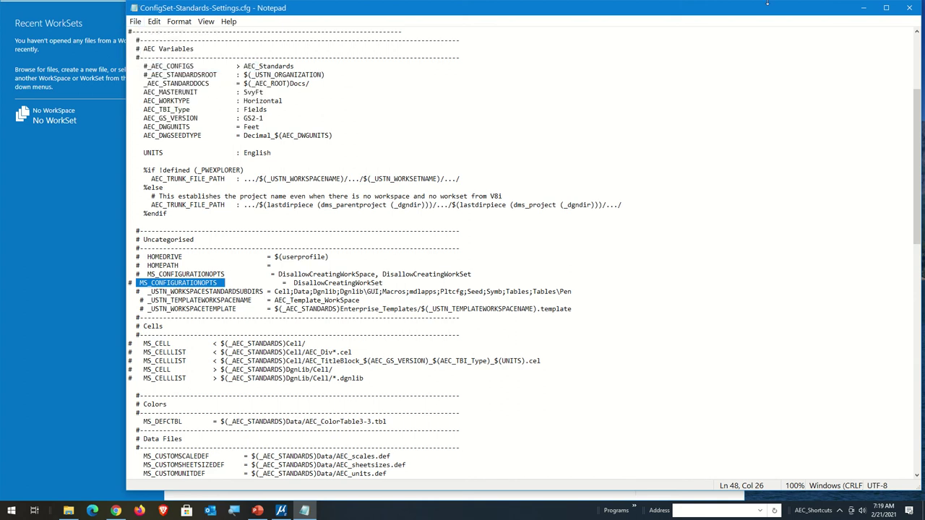
{"action": "left_click", "coordinate": [910, 11]}
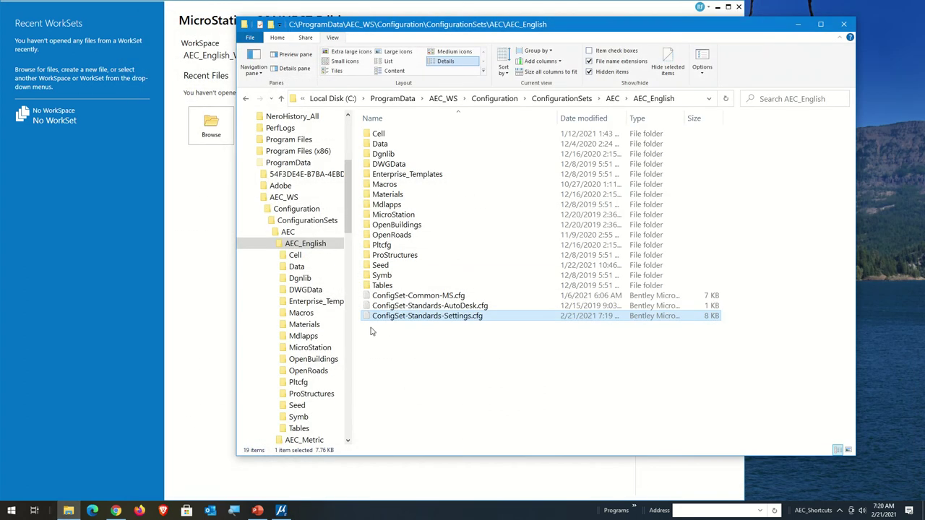
Collapse AEC_English in the folder tree, display the AEC_Metric folder and open its ConfigSet-Standards-Settings.cfg.
{"action": "left_click", "coordinate": [276, 245]}
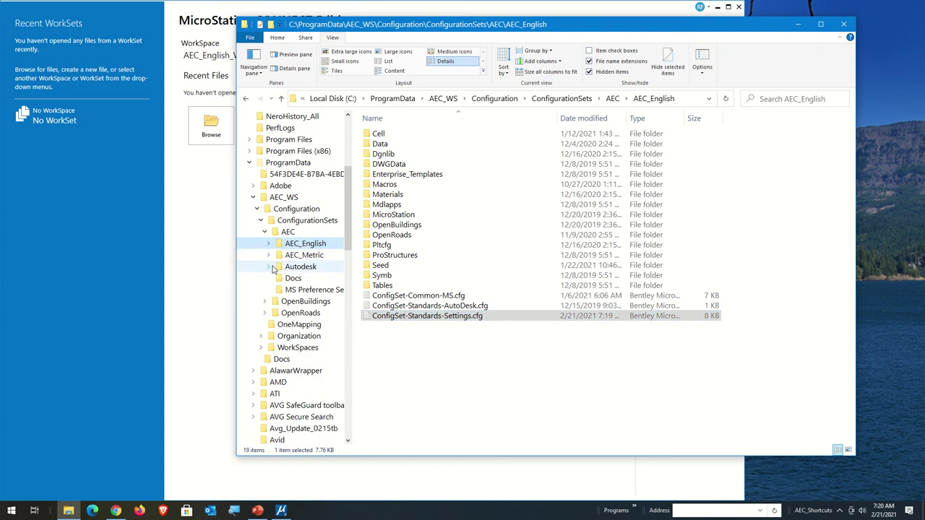
{"action": "left_click", "coordinate": [273, 258]}
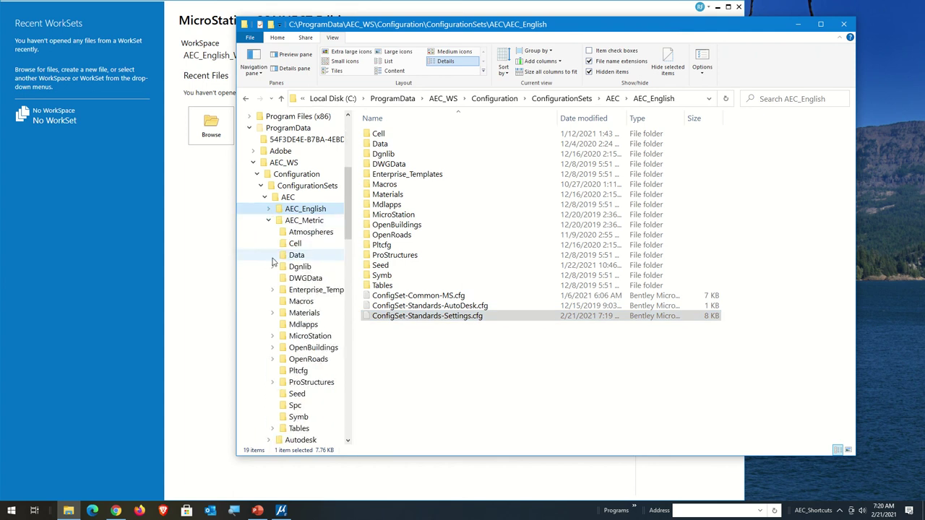
{"action": "left_click", "coordinate": [294, 221]}
{"action": "double_click", "coordinate": [425, 338]}
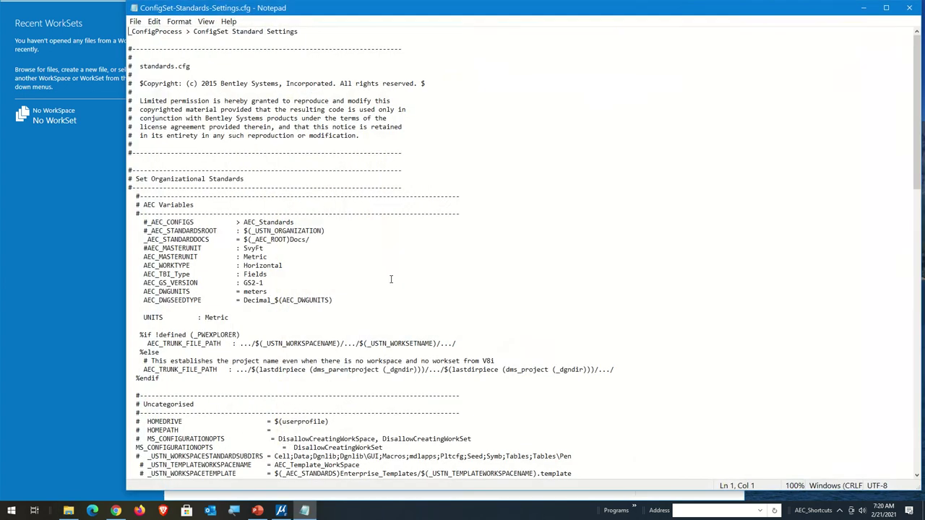
Comment out the MS_CONFIGURATIONOPTS = DisallowCreatingWorkSet line in the metric settings file with #, then save and close the file.
{"action": "scroll", "coordinate": [190, 359], "scroll_direction": "down", "scroll_amount": 3}
{"action": "scroll", "coordinate": [133, 372], "scroll_direction": "down", "scroll_amount": 3}
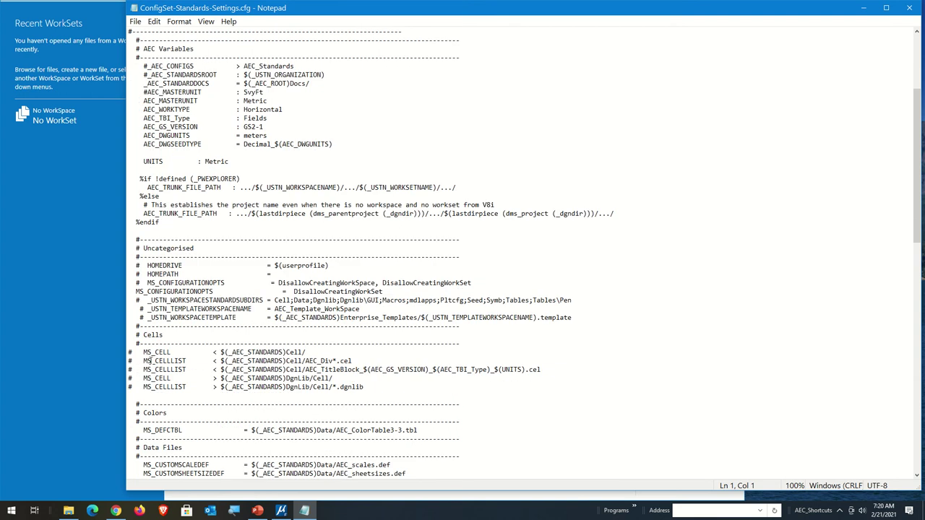
{"action": "left_click", "coordinate": [130, 292]}
{"action": "type", "text": "#"}
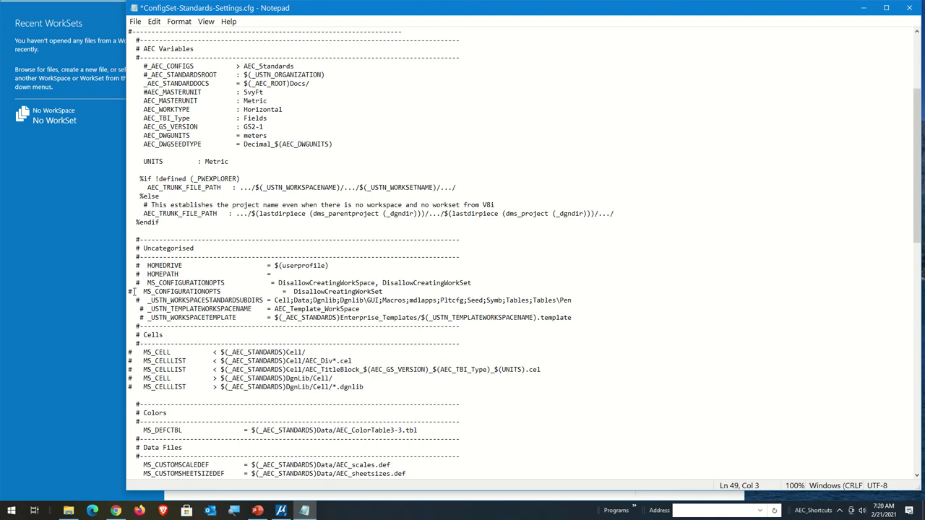
{"action": "left_click", "coordinate": [135, 21]}
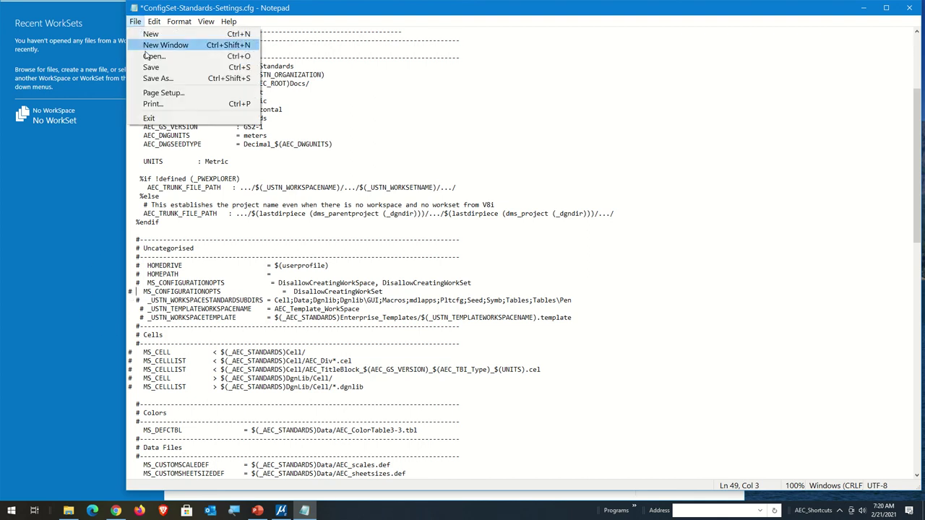
{"action": "left_click", "coordinate": [151, 68]}
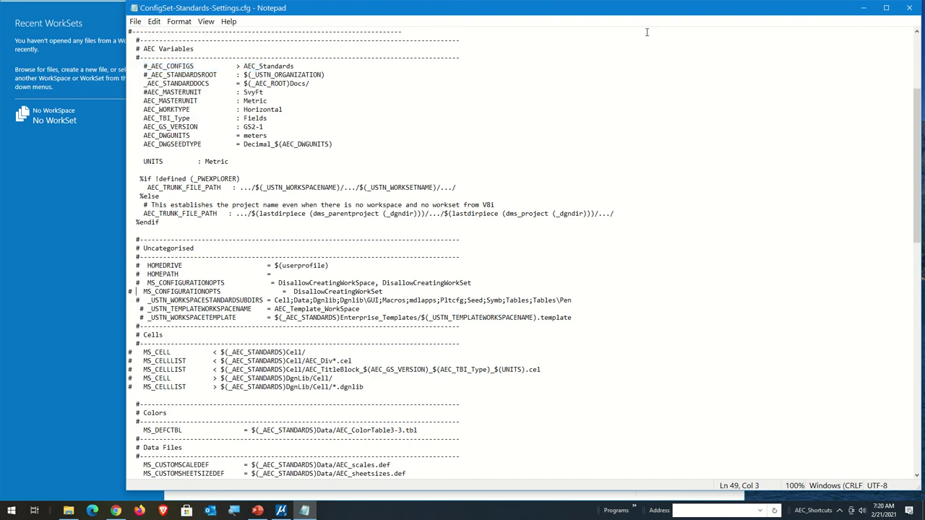
{"action": "left_click", "coordinate": [909, 8]}
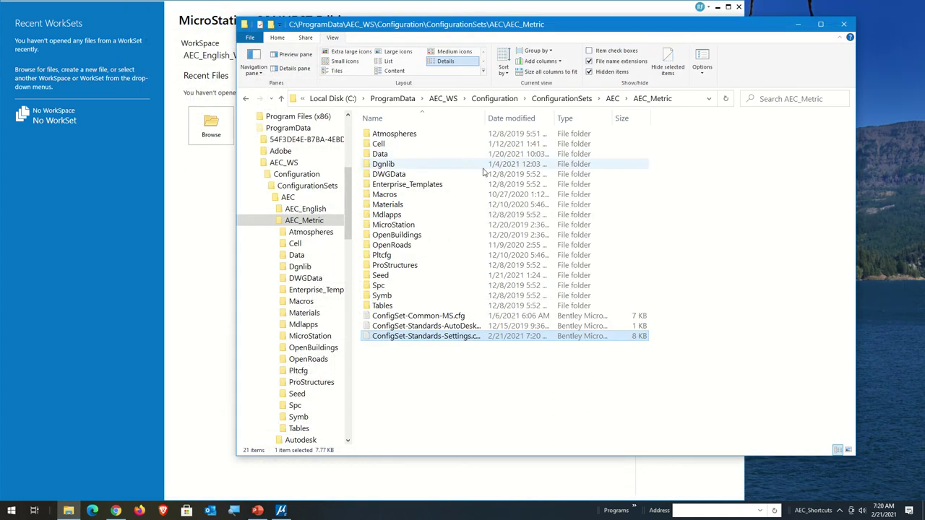
Close and relaunch MicroStation, and set the active WorkSpace to AEC_English_WorkSpace.
{"action": "left_click", "coordinate": [676, 15]}
{"action": "left_click", "coordinate": [738, 7]}
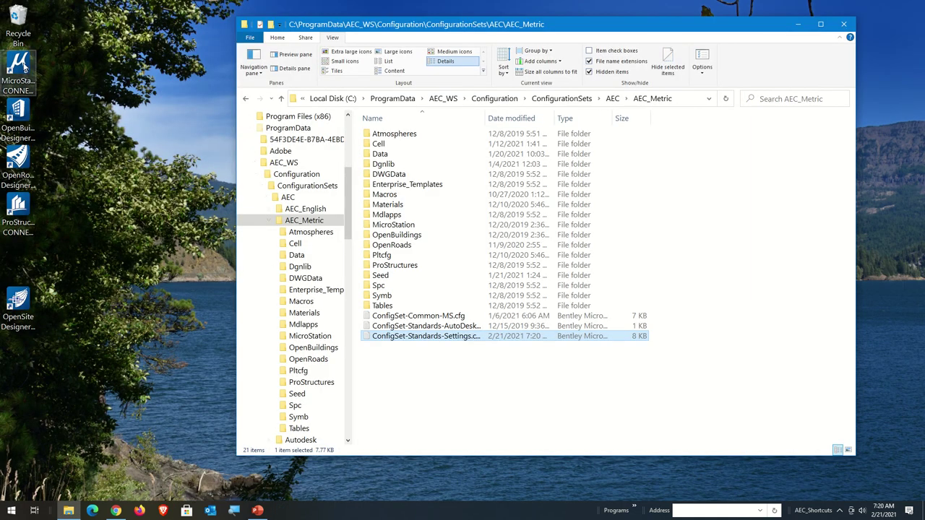
{"action": "double_click", "coordinate": [23, 65]}
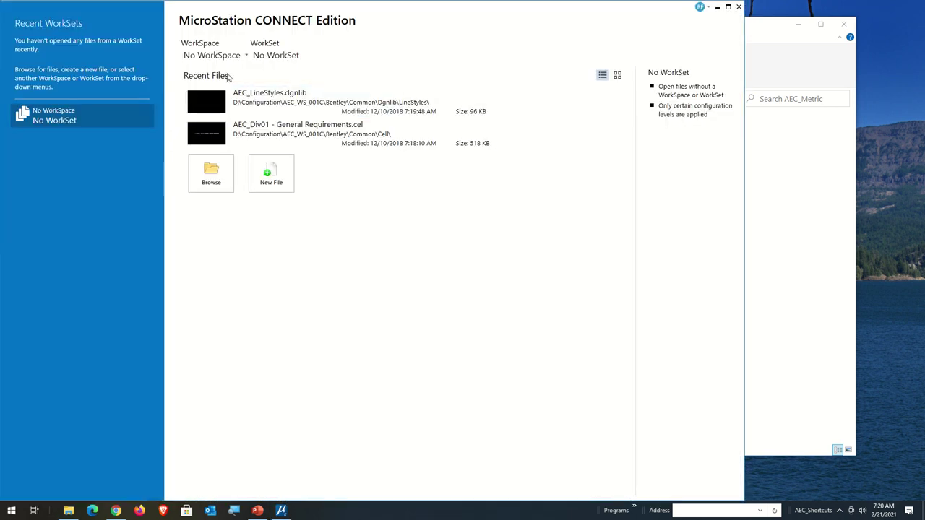
{"action": "left_click", "coordinate": [227, 56]}
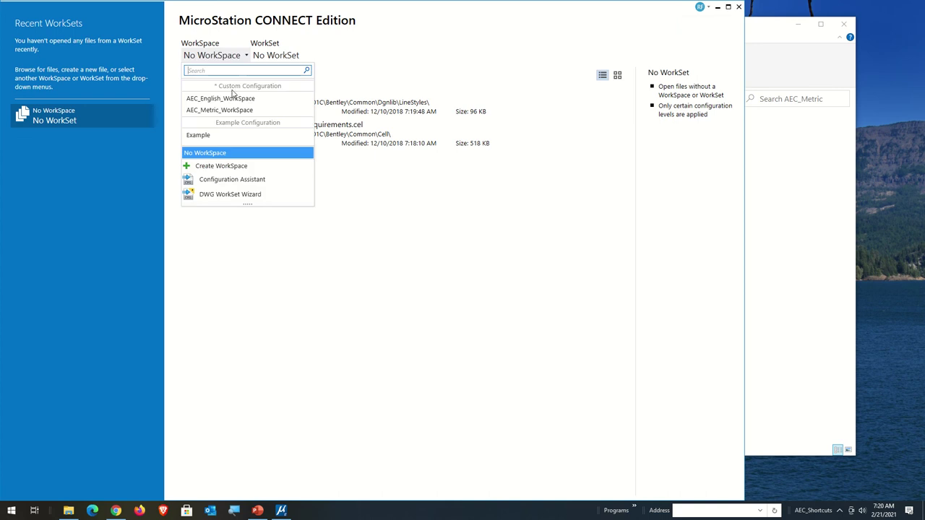
{"action": "left_click", "coordinate": [234, 101]}
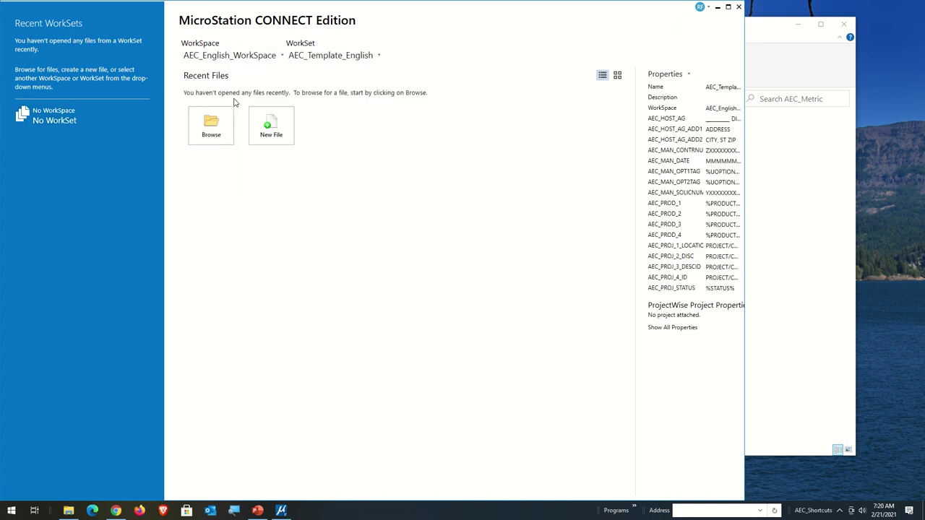
Start creating a WorkSet in AEC_English_WorkSpace using the AEC_Template_English template.
{"action": "left_click", "coordinate": [343, 58]}
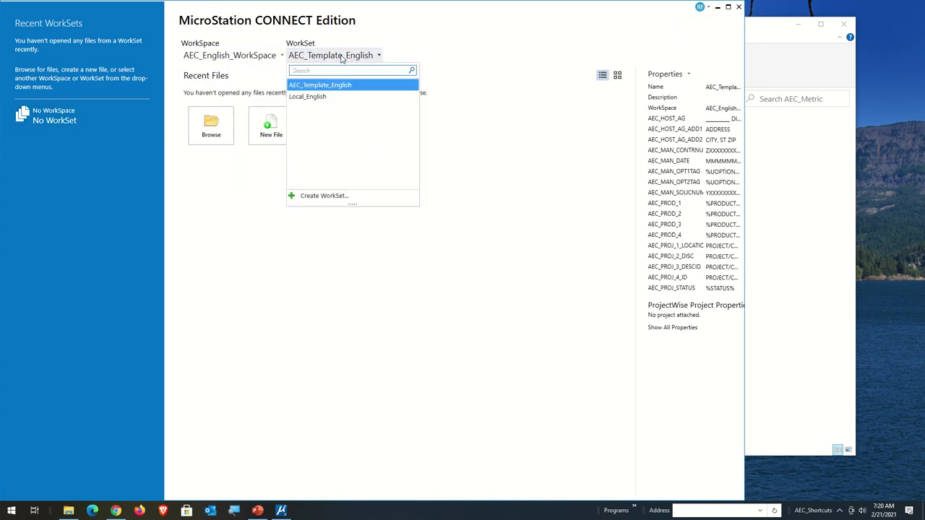
{"action": "left_click", "coordinate": [315, 195]}
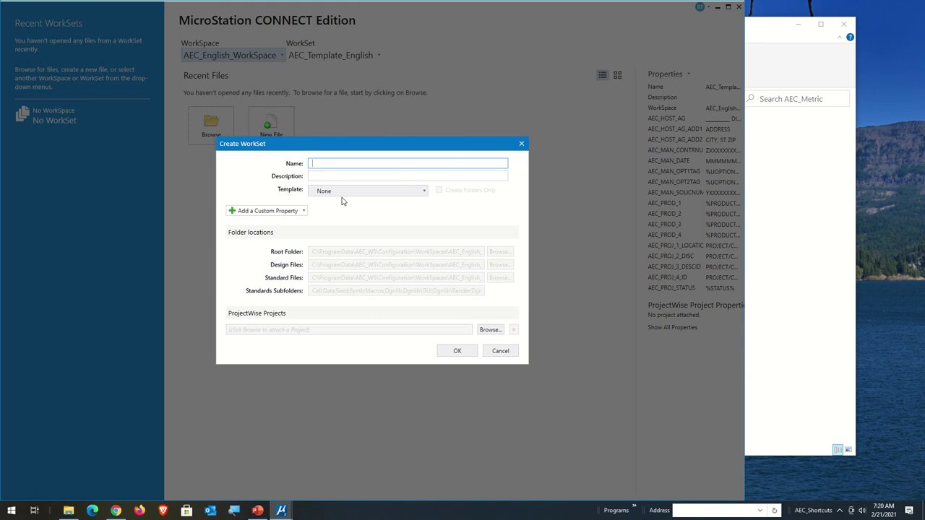
{"action": "left_click", "coordinate": [342, 192]}
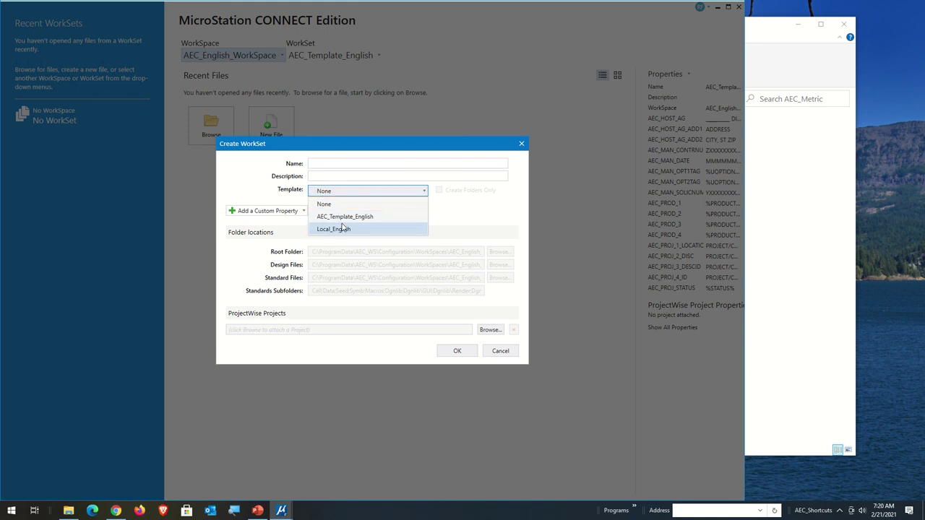
{"action": "left_click", "coordinate": [343, 217]}
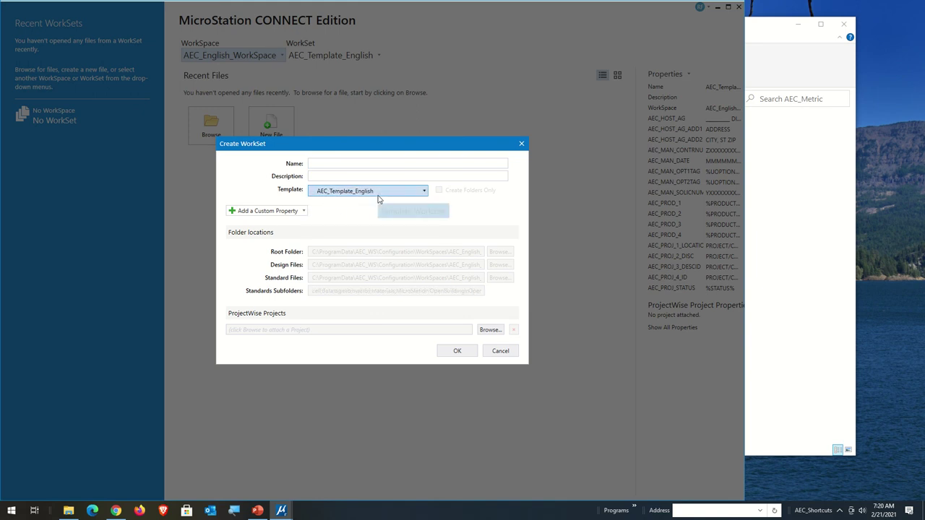
Create the WorkSet as MyNewWorkSet with the description Demonstrations, and check the list of available WorkSets.
{"action": "left_click", "coordinate": [347, 165]}
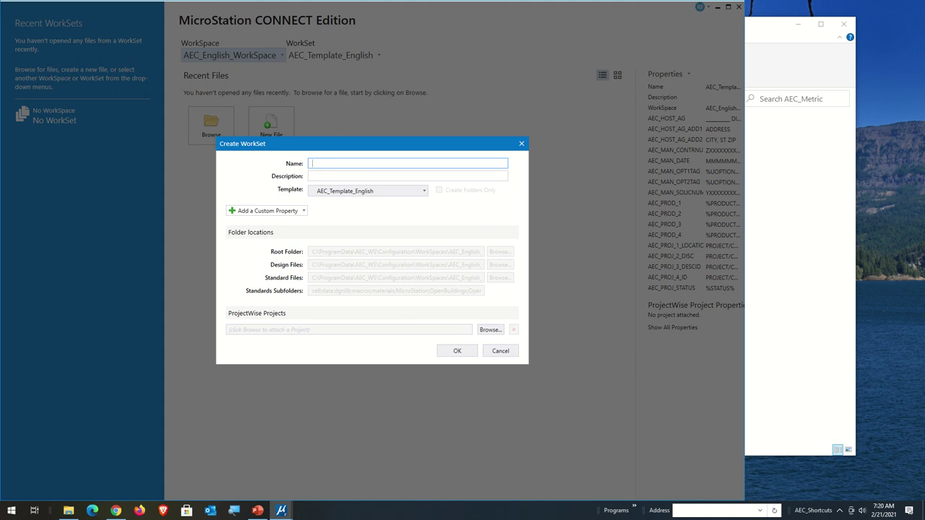
{"action": "type", "text": "MyNewWorkSet"}
{"action": "left_click", "coordinate": [325, 176]}
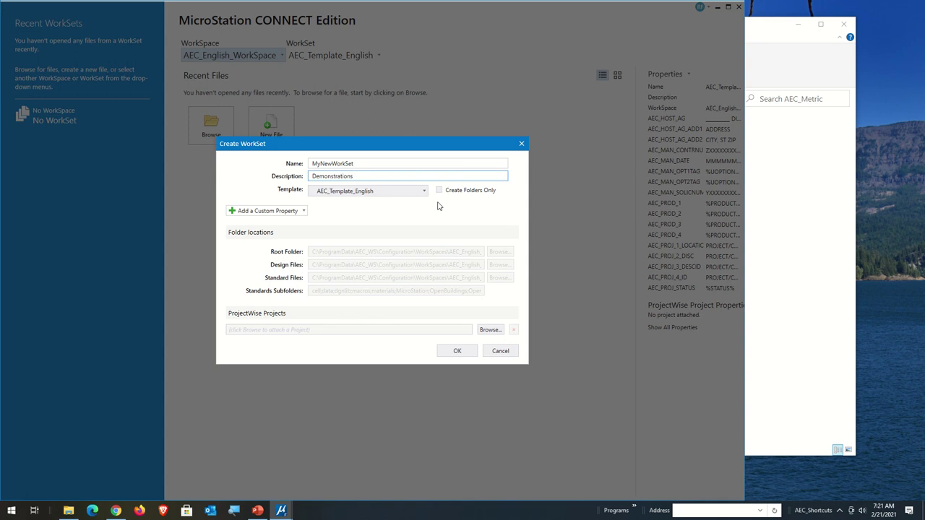
{"action": "mouse_move", "coordinate": [448, 194]}
{"action": "left_click", "coordinate": [457, 351]}
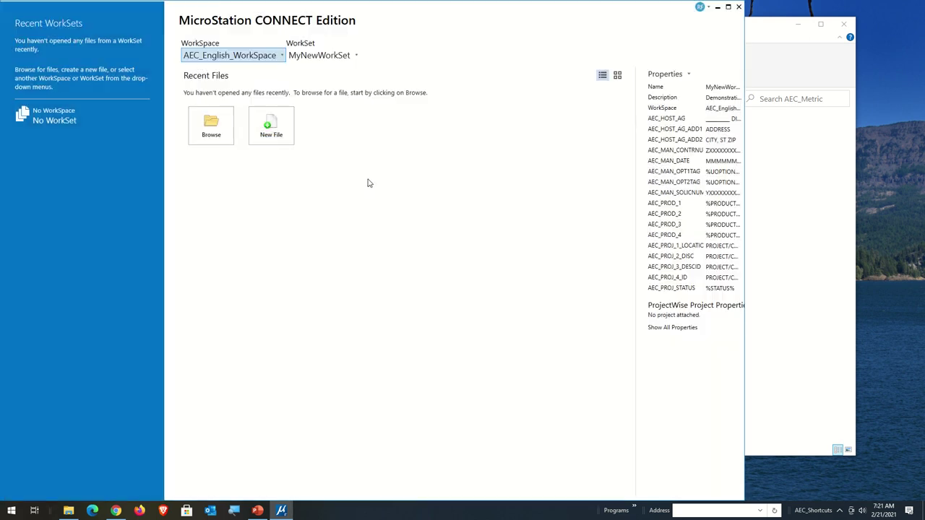
{"action": "left_click", "coordinate": [320, 57]}
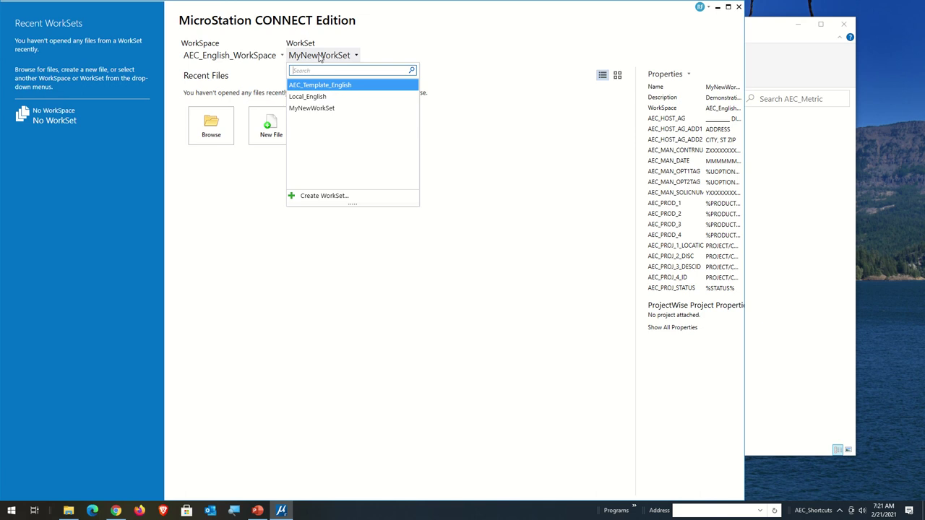
{"action": "left_click", "coordinate": [320, 58]}
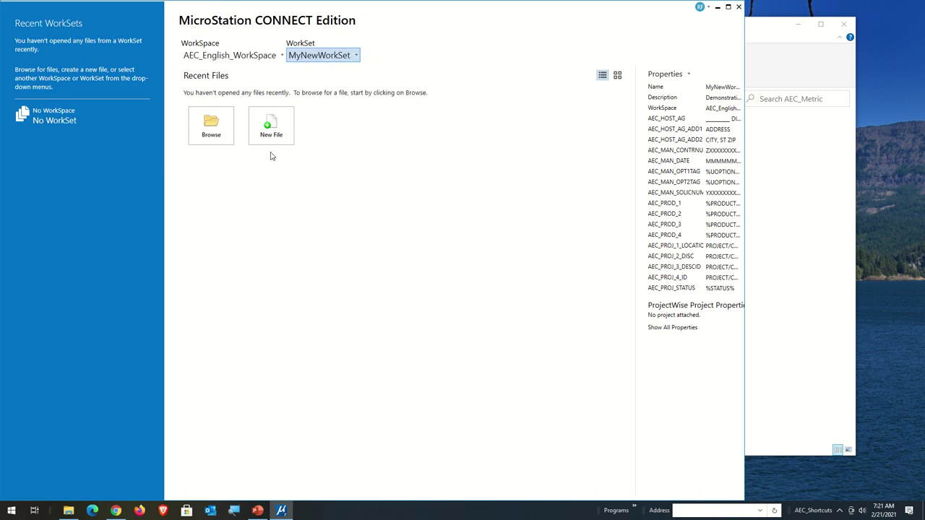
Start a new file in the 01_Models folder of MyNewWorkSet and examine the full path and name of its preset seed file.
{"action": "left_click", "coordinate": [260, 131]}
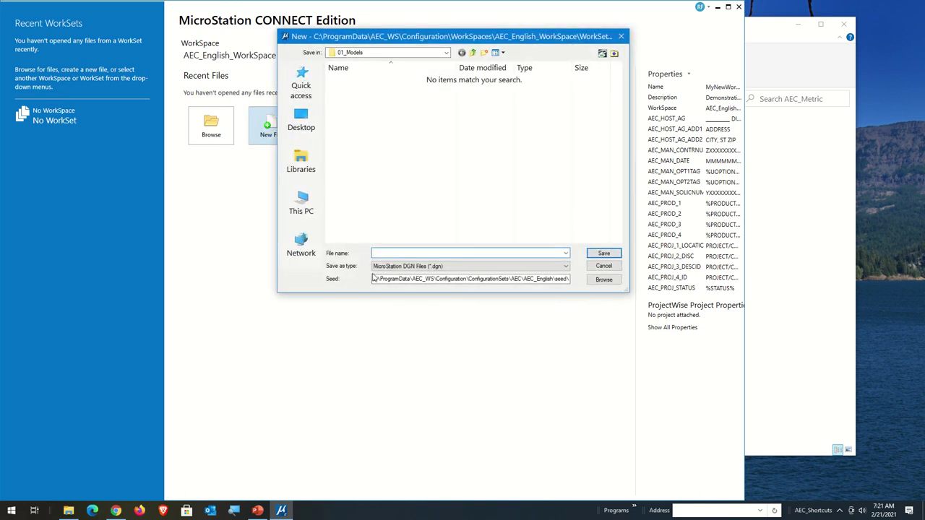
{"action": "left_click_drag", "start_coordinate": [373, 278], "coordinate": [602, 270]}
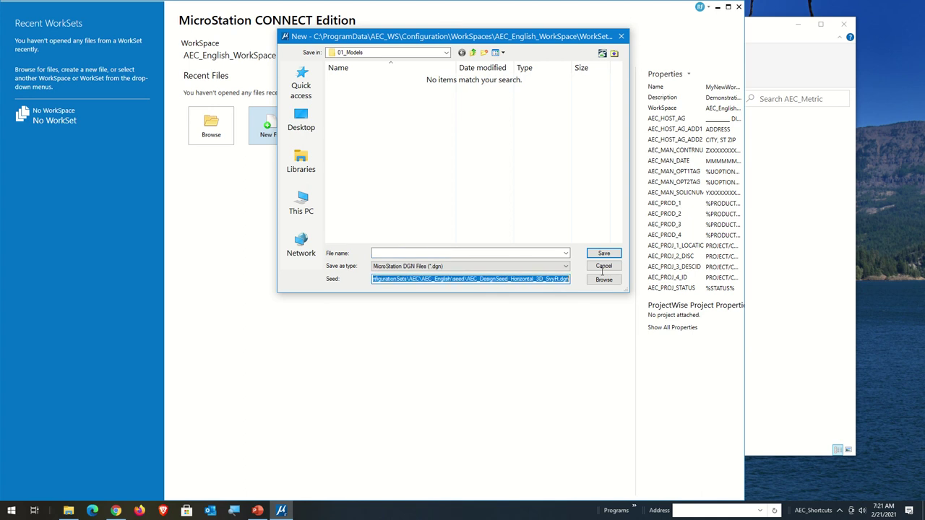
{"action": "left_click", "coordinate": [490, 279]}
{"action": "left_click_drag", "start_coordinate": [469, 278], "coordinate": [571, 269]}
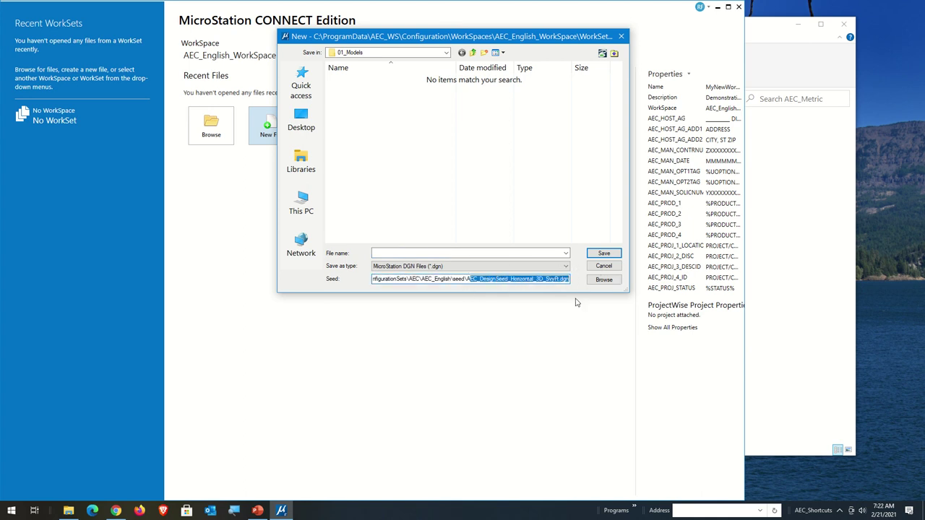
{"action": "left_click", "coordinate": [464, 279]}
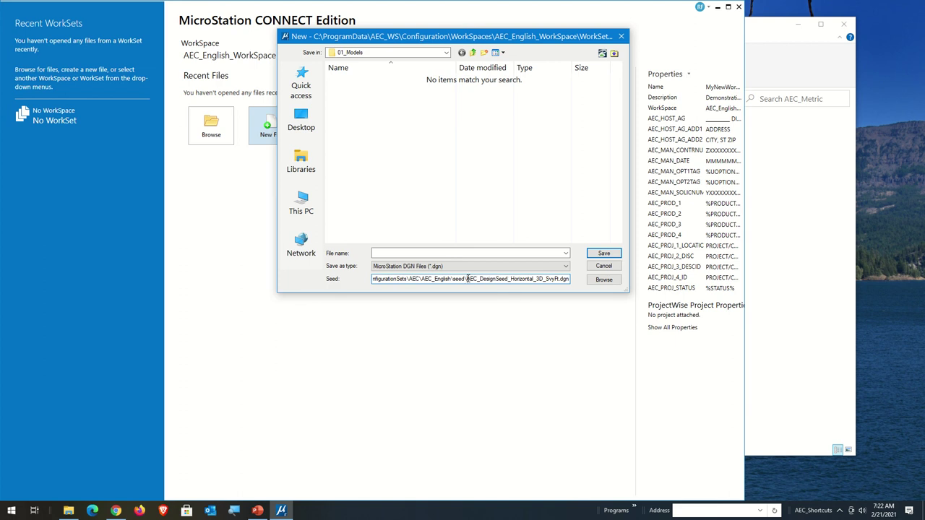
{"action": "left_click_drag", "start_coordinate": [466, 278], "coordinate": [608, 273]}
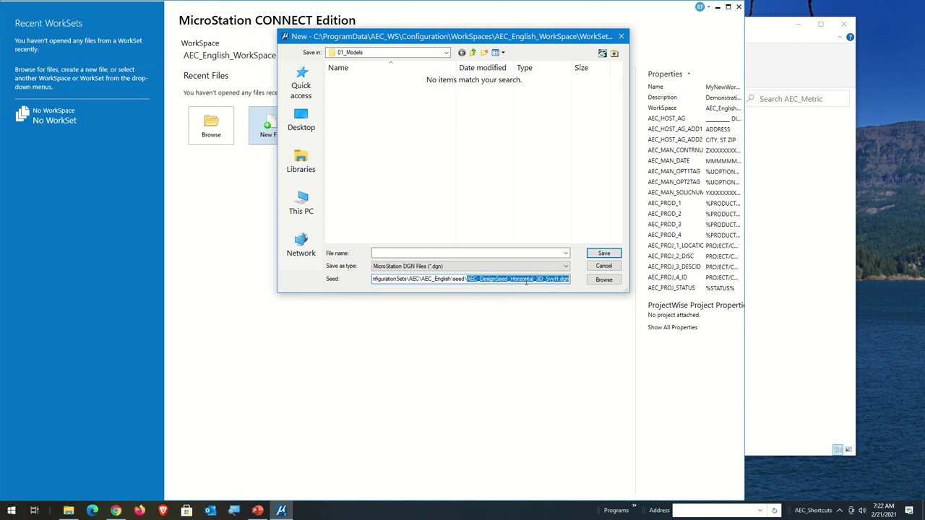
{"action": "left_click", "coordinate": [511, 279]}
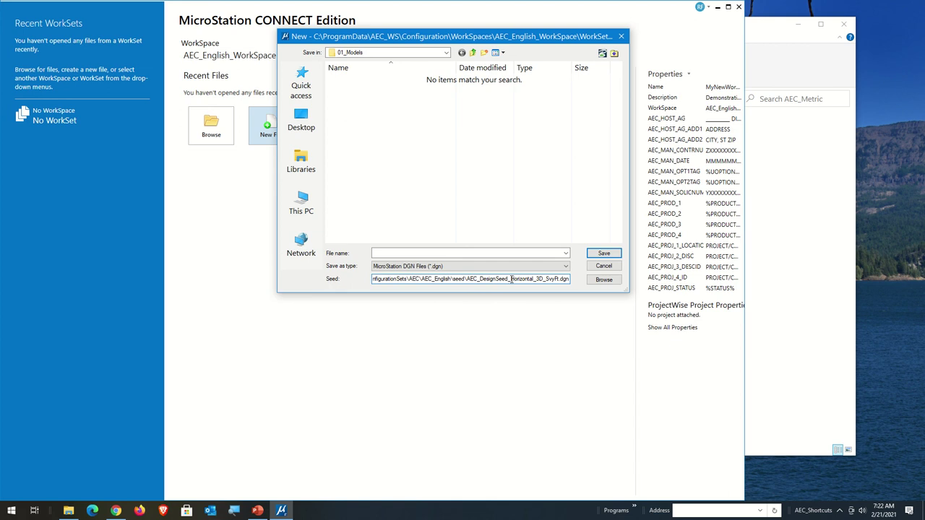
{"action": "left_click_drag", "start_coordinate": [511, 278], "coordinate": [529, 294]}
Create the DGN file as NewFile with the preset seed, and look over the custom AEC tools in the opened drawing.
{"action": "left_click", "coordinate": [398, 267]}
{"action": "left_click", "coordinate": [383, 253]}
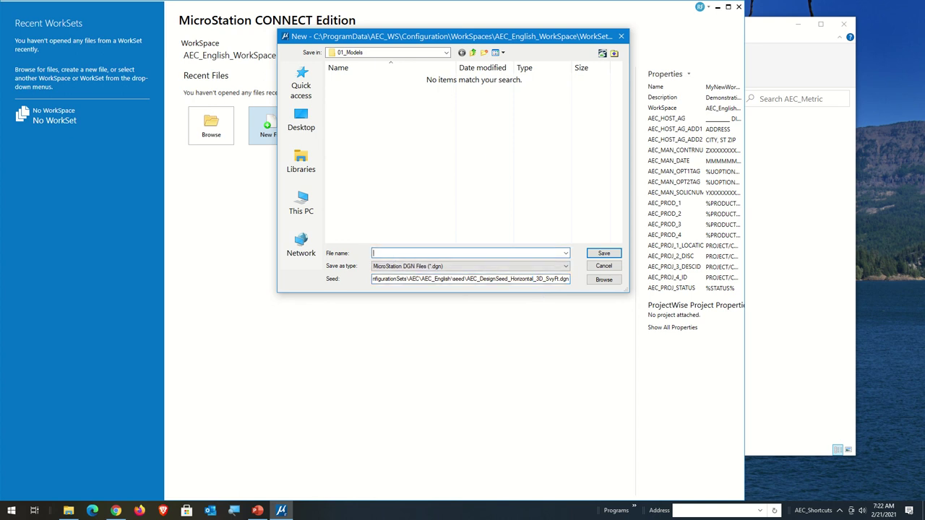
{"action": "type", "text": "NewFile"}
{"action": "left_click", "coordinate": [599, 255]}
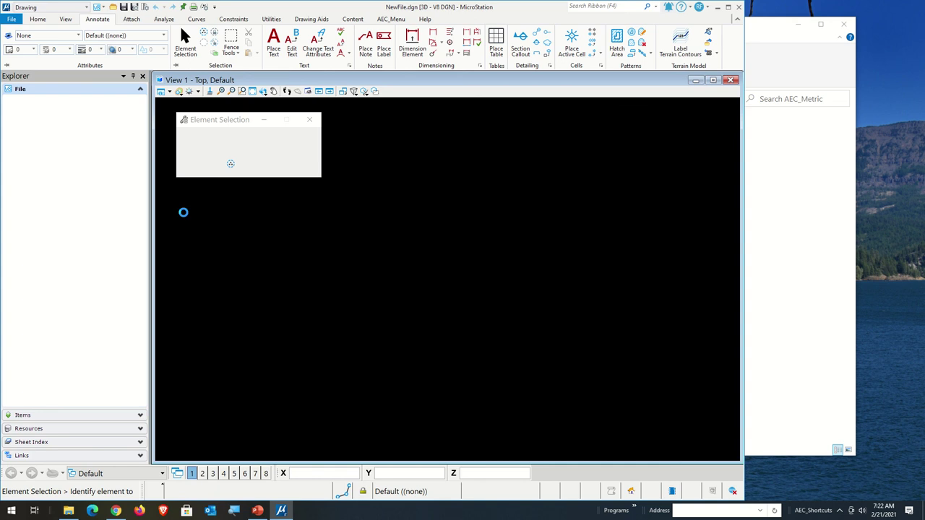
{"action": "left_click", "coordinate": [392, 20]}
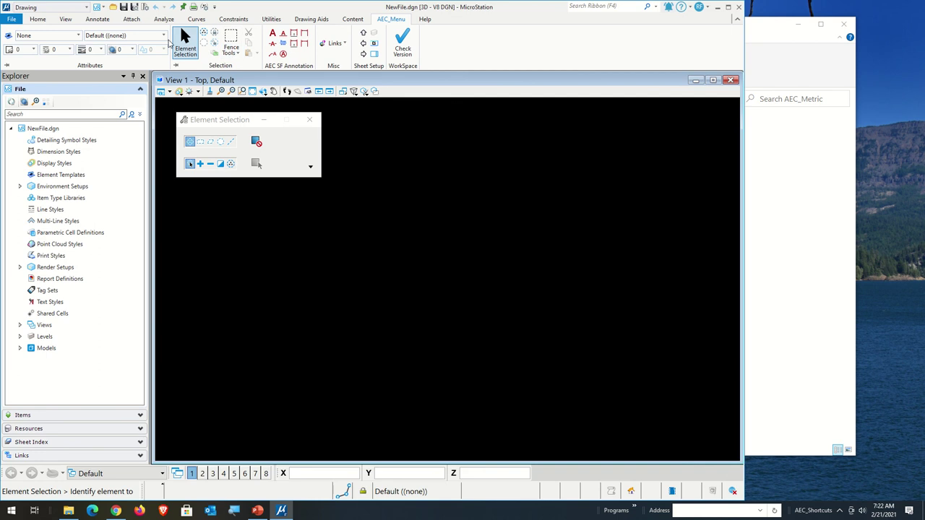
{"action": "left_click", "coordinate": [36, 20]}
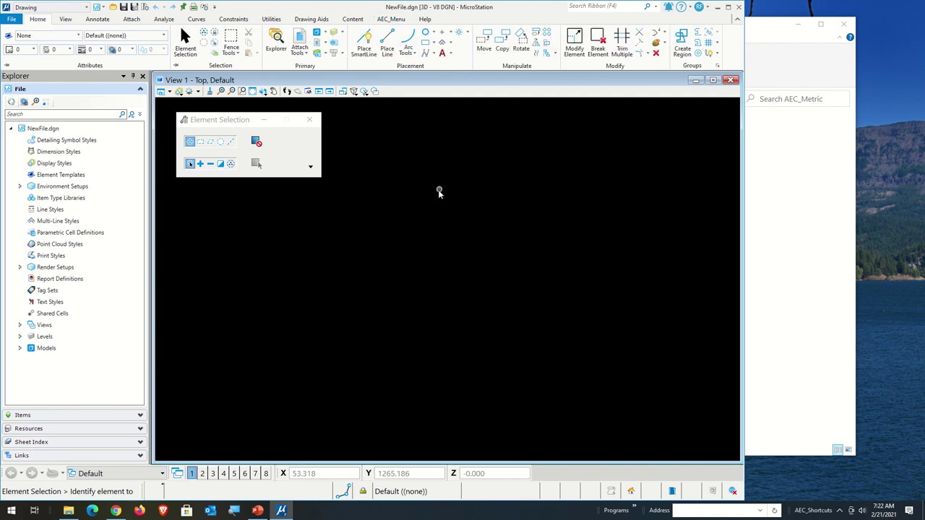